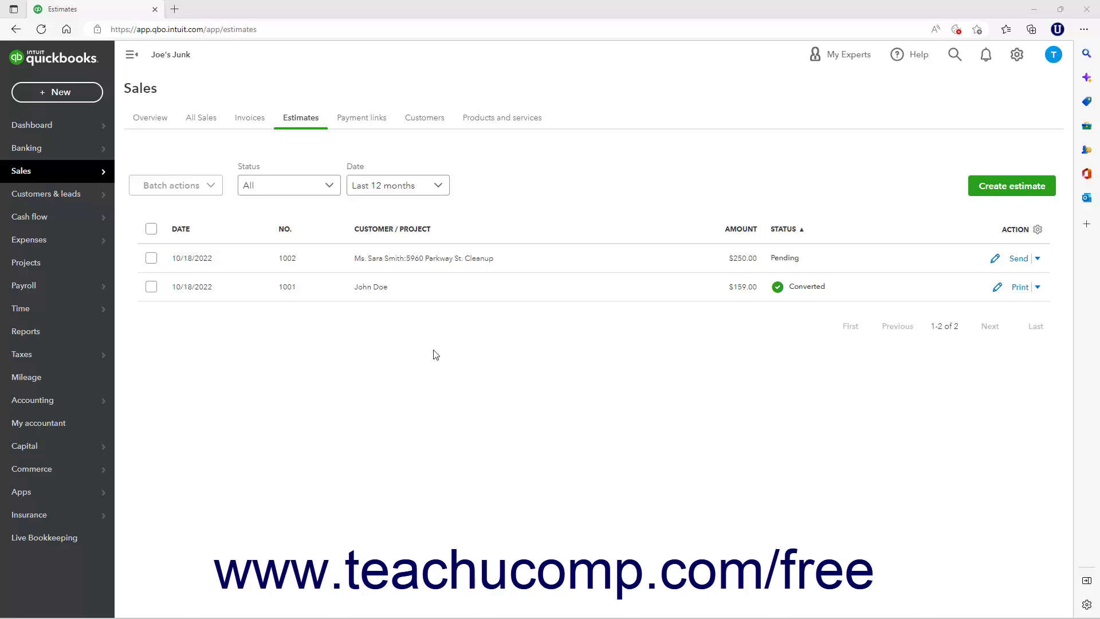
Step: Change estimate 1002's status from Pending to Accepted in its details panel
{"action": "left_click", "coordinate": [393, 263]}
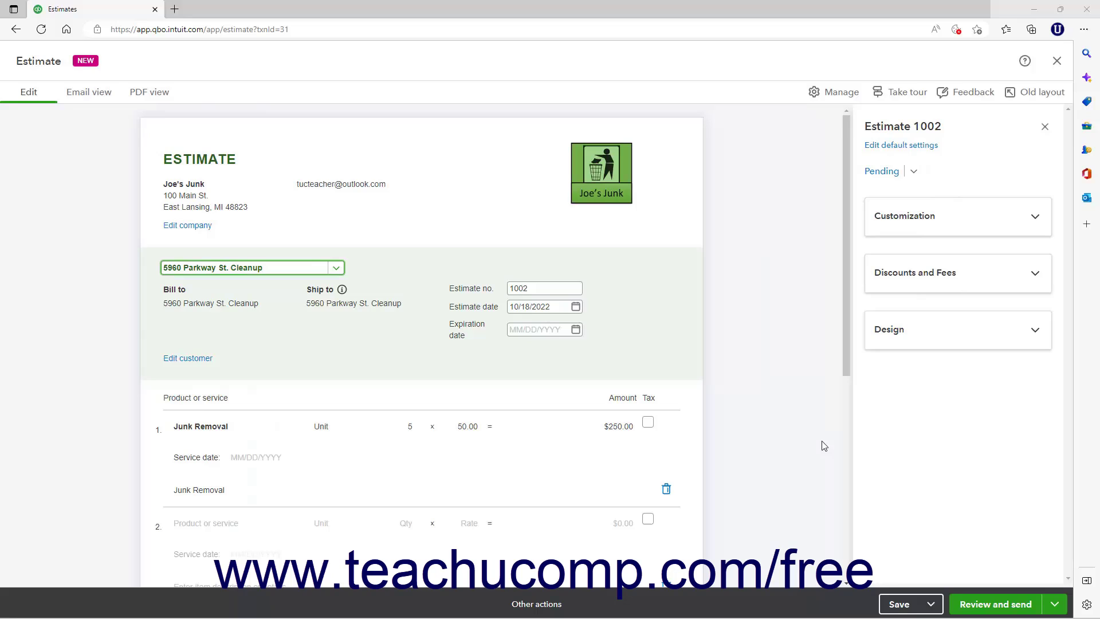
{"action": "left_click", "coordinate": [915, 175]}
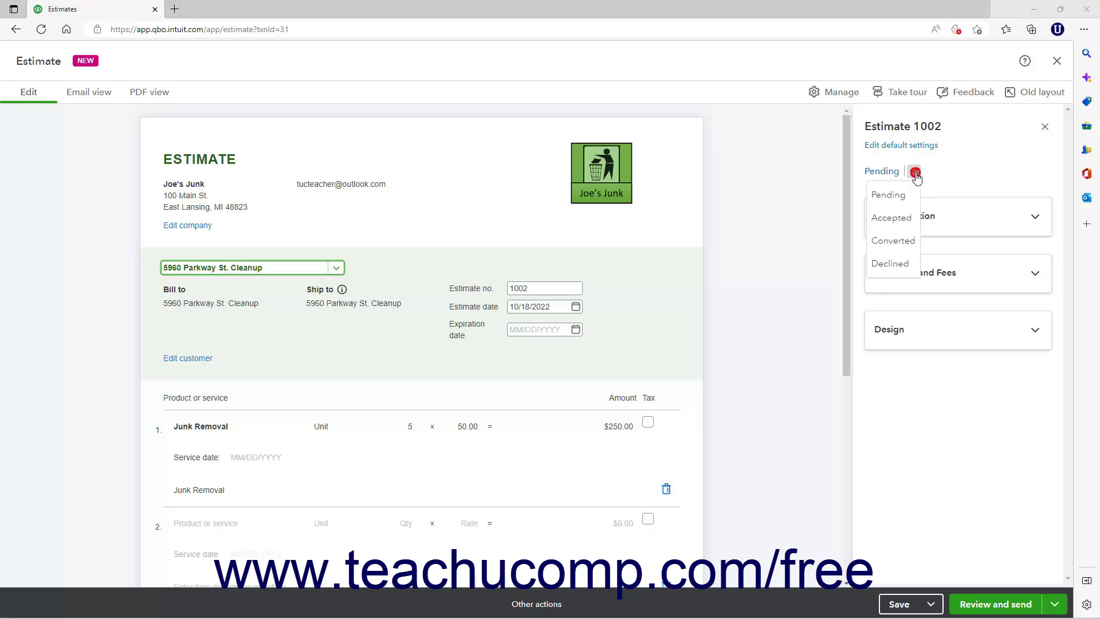
{"action": "left_click", "coordinate": [898, 224]}
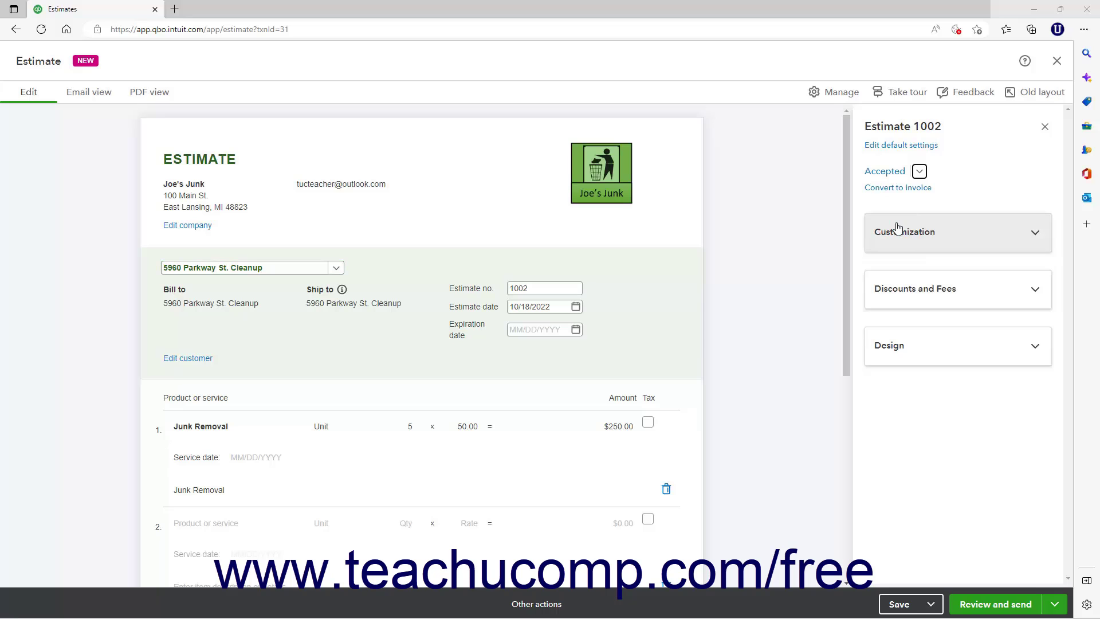
{"action": "left_click", "coordinate": [837, 95]}
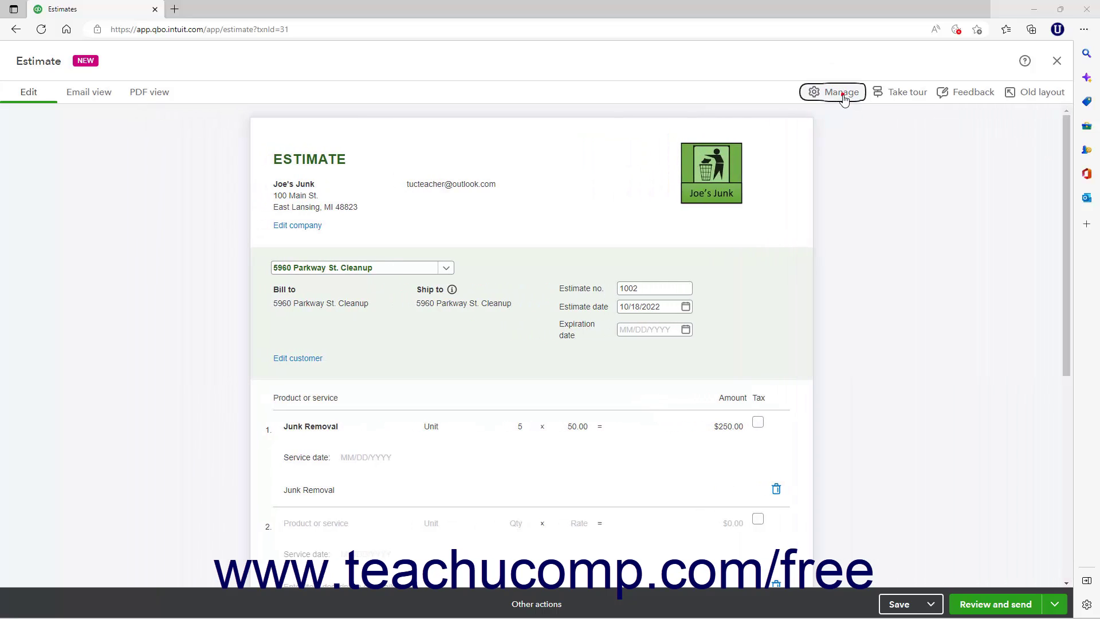
{"action": "left_click", "coordinate": [841, 94]}
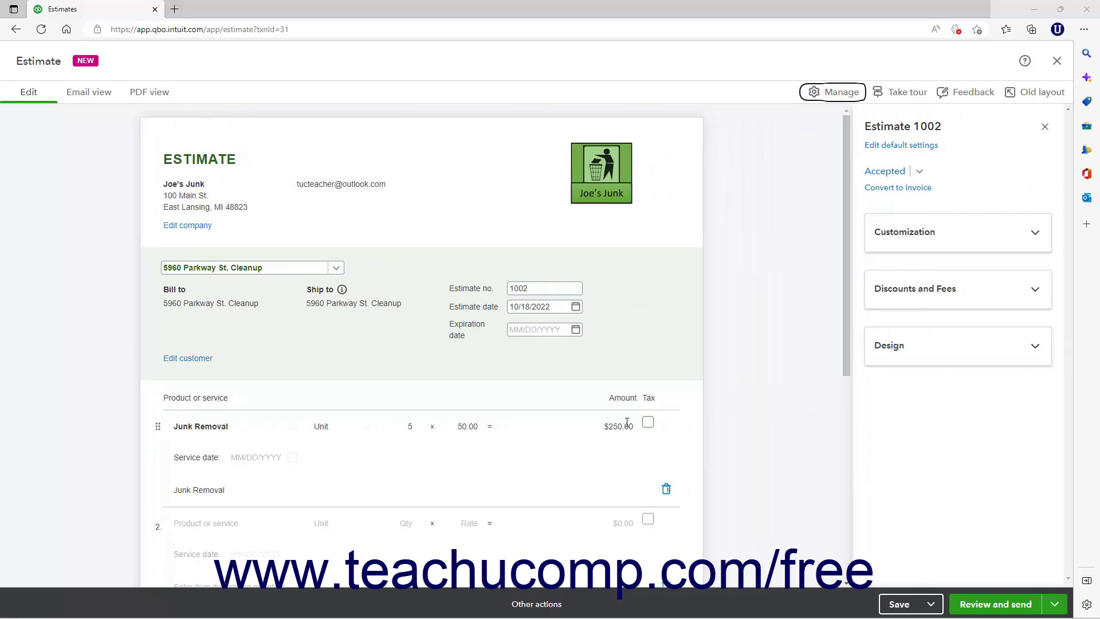
Step: Switch to the Sample Sporting Goods company and open estimate 1001 for editing
{"action": "left_click", "coordinate": [533, 610]}
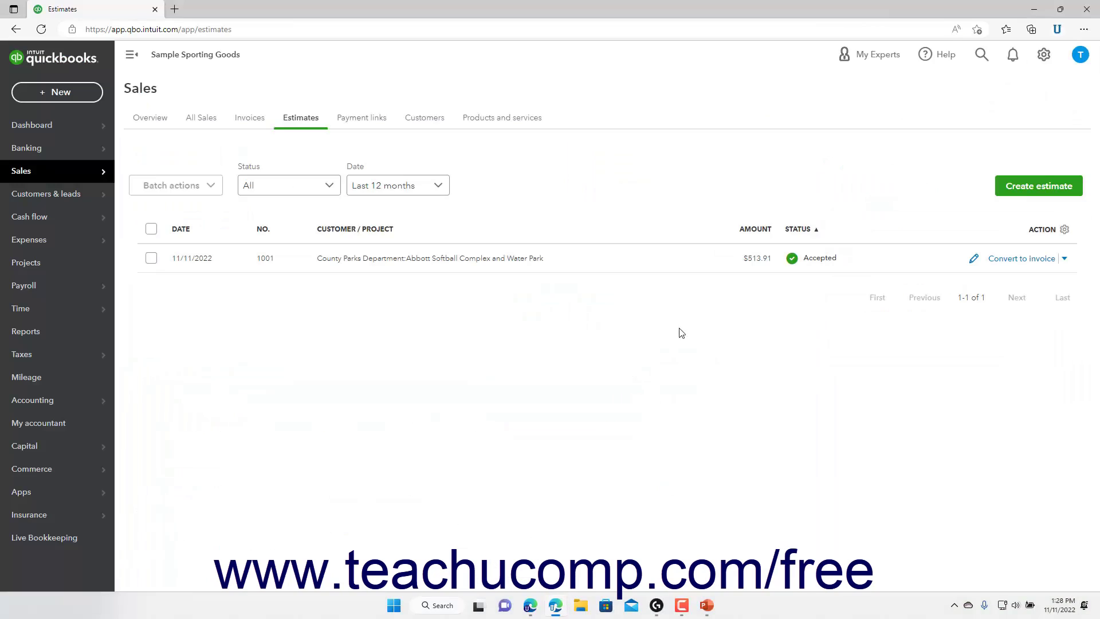
{"action": "left_click", "coordinate": [499, 262]}
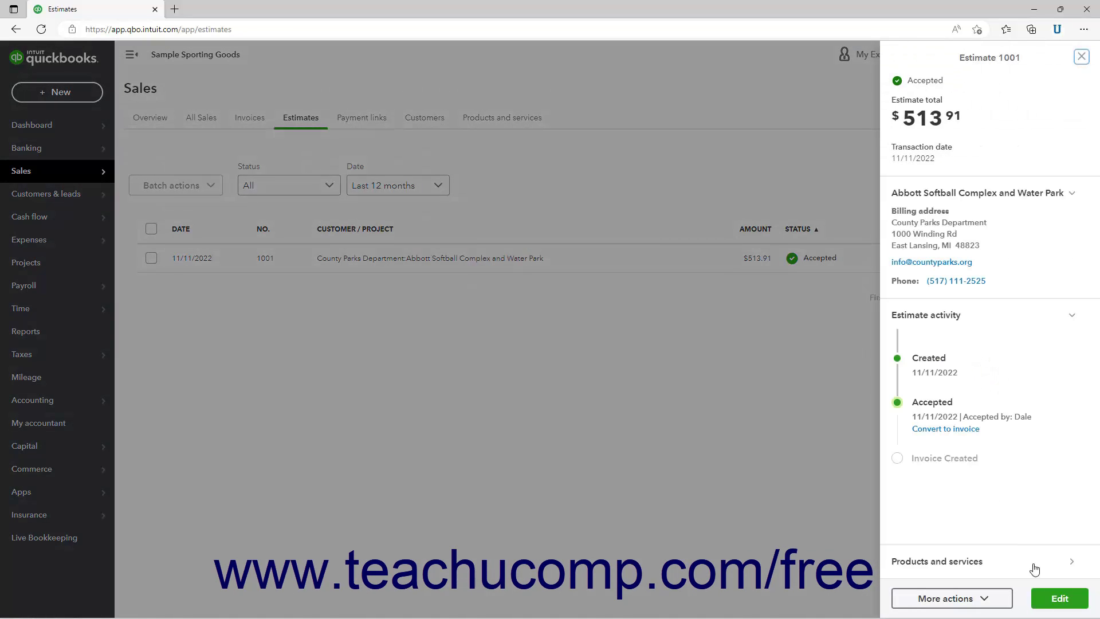
{"action": "left_click", "coordinate": [1060, 598]}
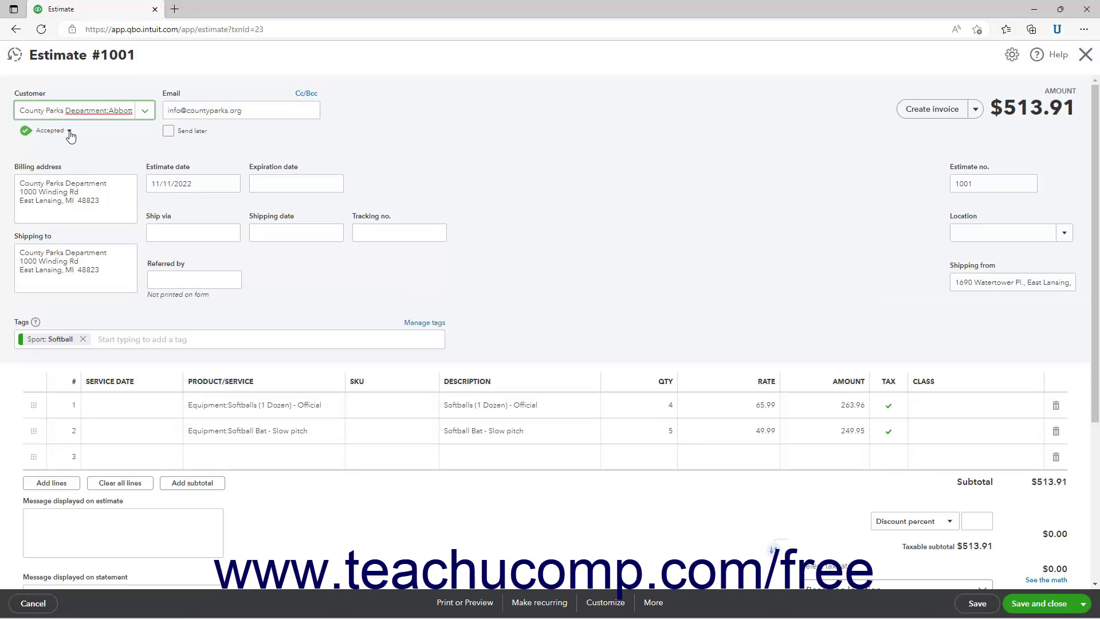
Step: Check estimate 1001's Accepted status, who accepted it, and the 11/11/2022 acceptance date
{"action": "left_click", "coordinate": [70, 132]}
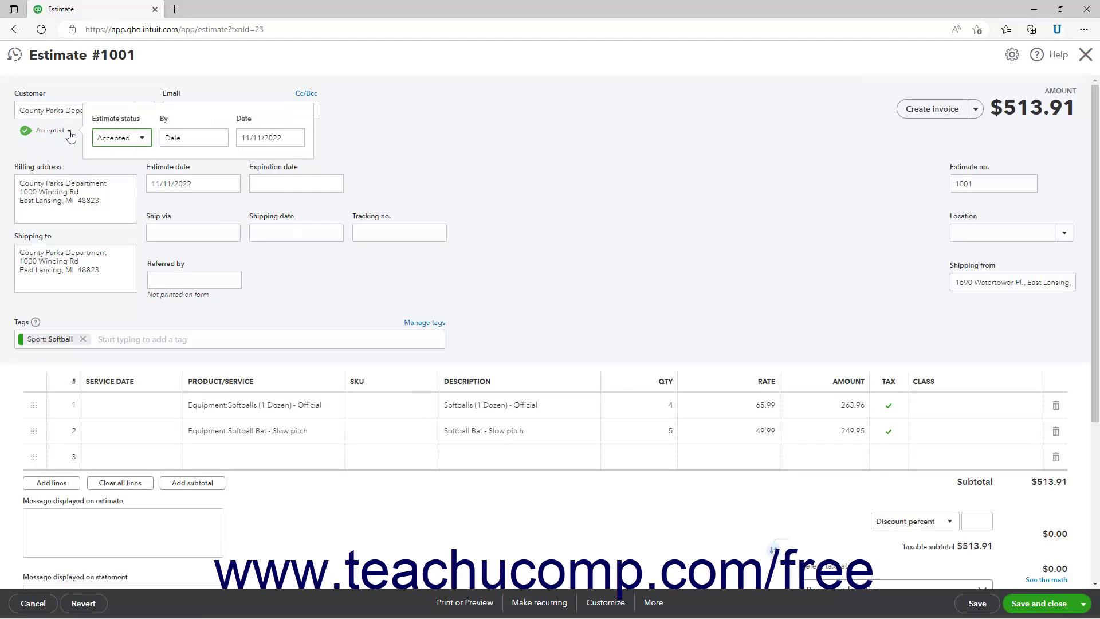
{"action": "left_click", "coordinate": [142, 140]}
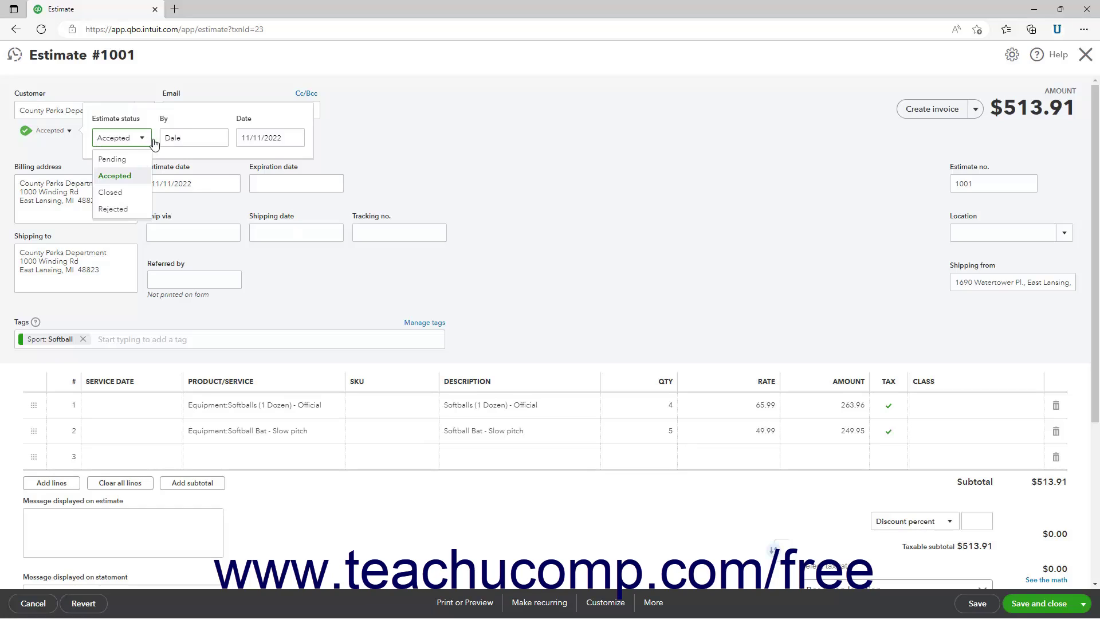
{"action": "left_click", "coordinate": [197, 138]}
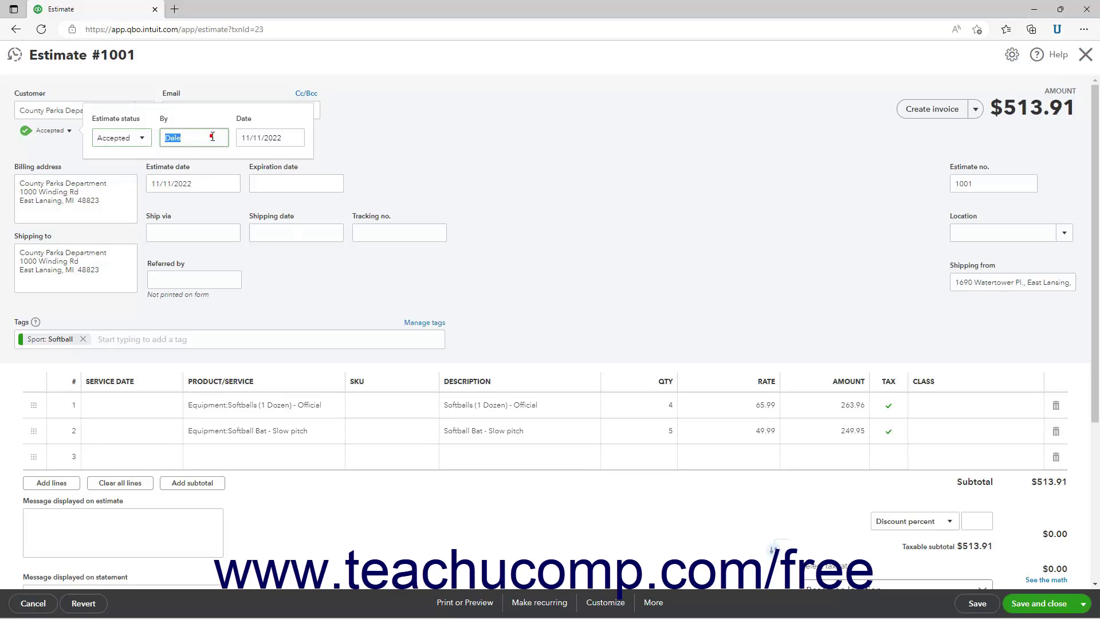
{"action": "left_click", "coordinate": [267, 137]}
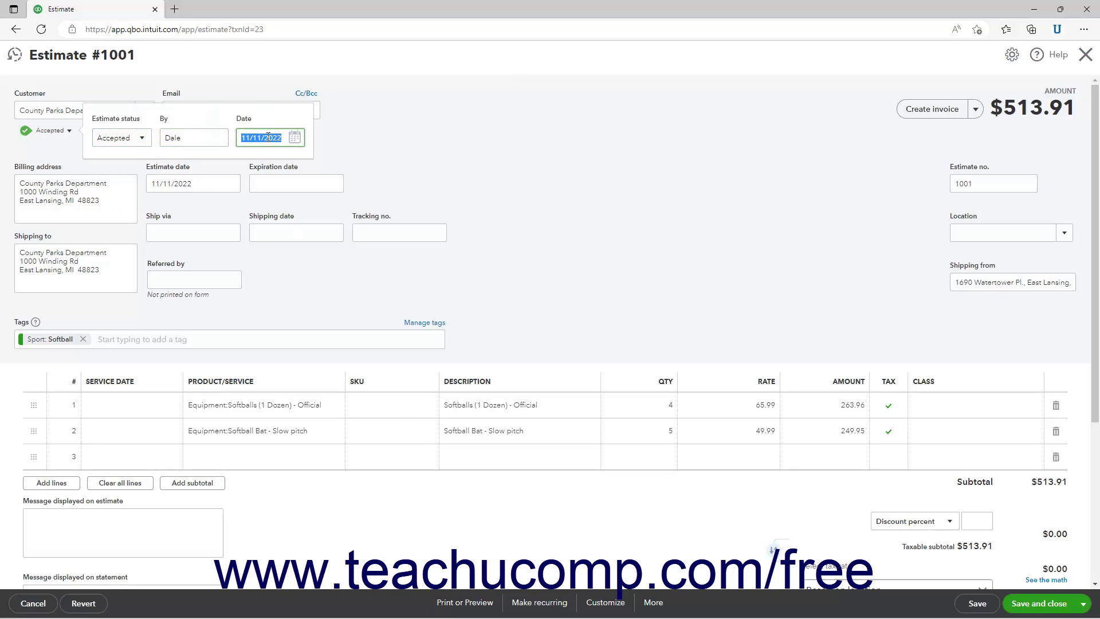
{"action": "left_click", "coordinate": [346, 153]}
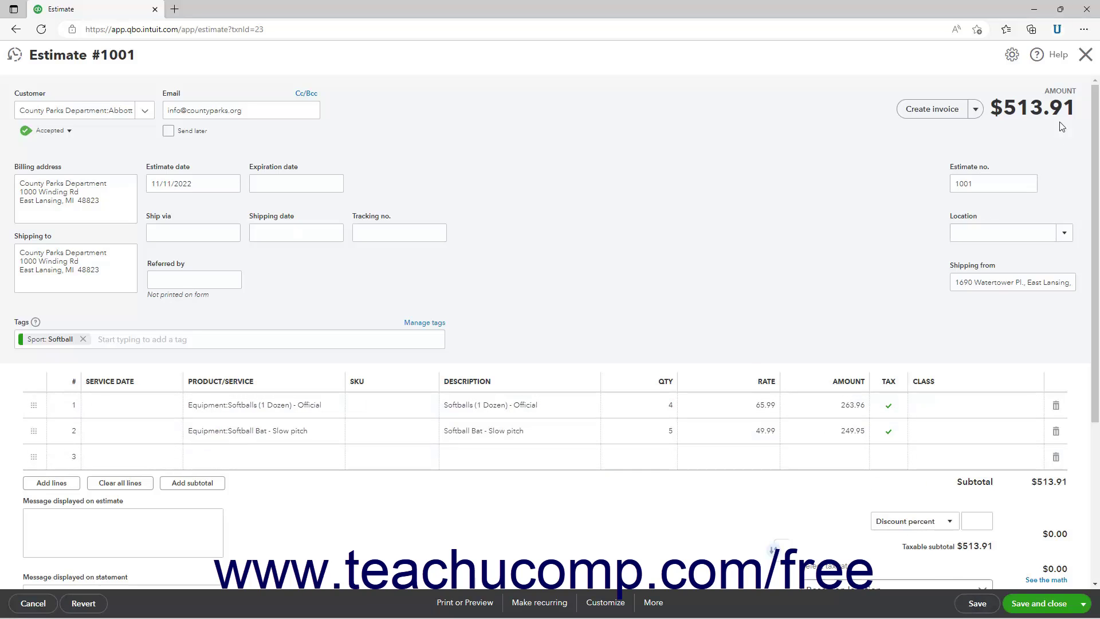
Step: Close estimate 1001 without saving and return to the Estimates list
{"action": "left_click", "coordinate": [1086, 54]}
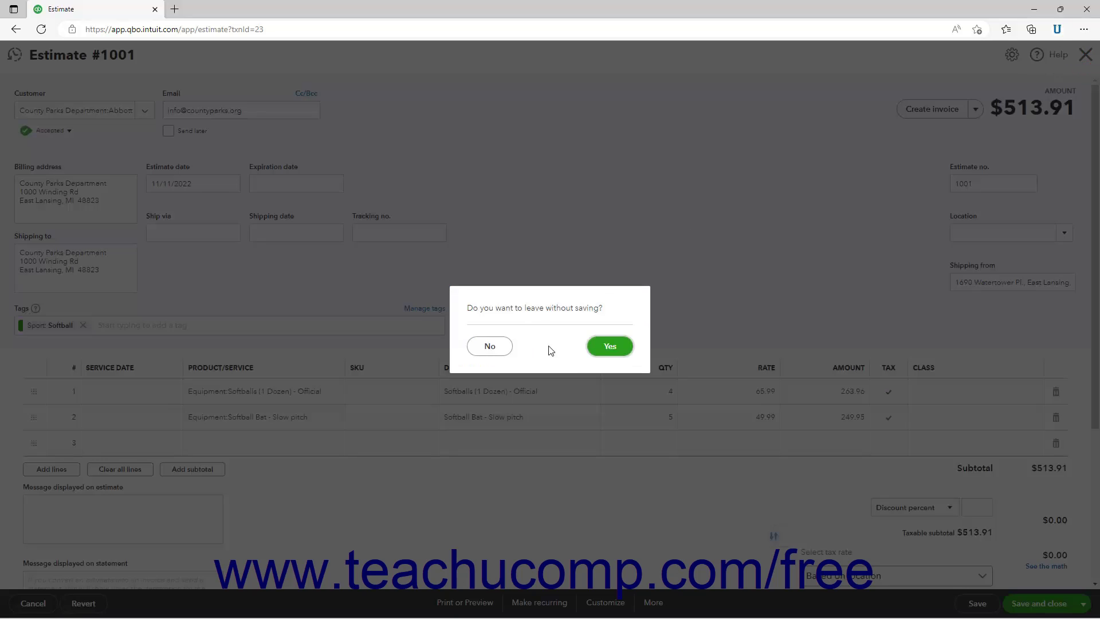
{"action": "left_click", "coordinate": [610, 346]}
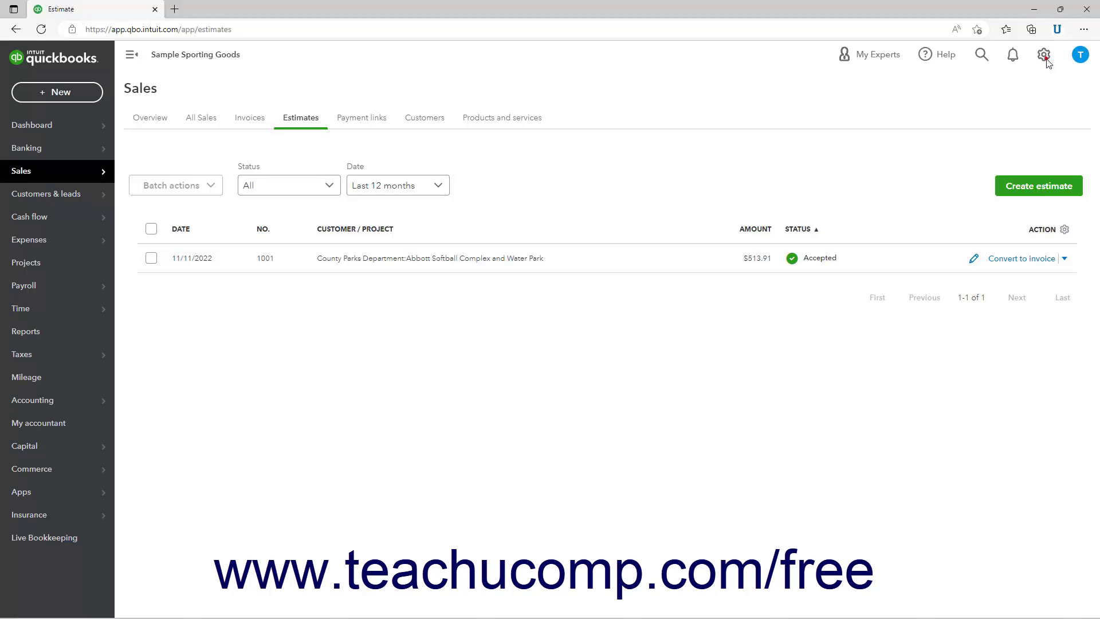
Step: Turn Progress Invoicing on in the Sales account settings and save it
{"action": "left_click", "coordinate": [1046, 57]}
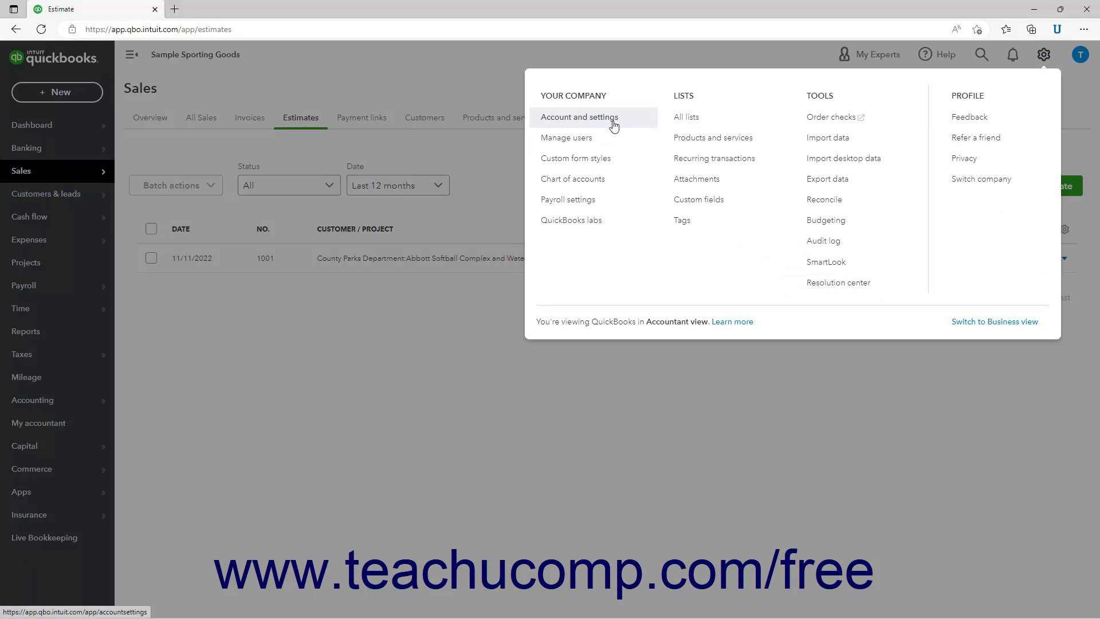
{"action": "left_click", "coordinate": [614, 124]}
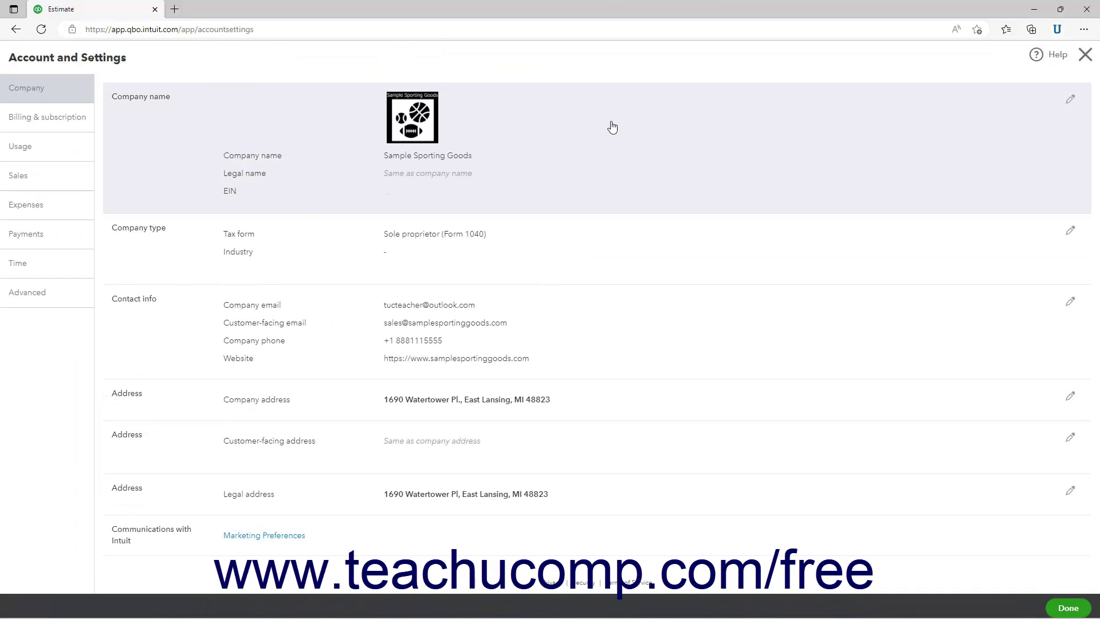
{"action": "left_click", "coordinate": [13, 189]}
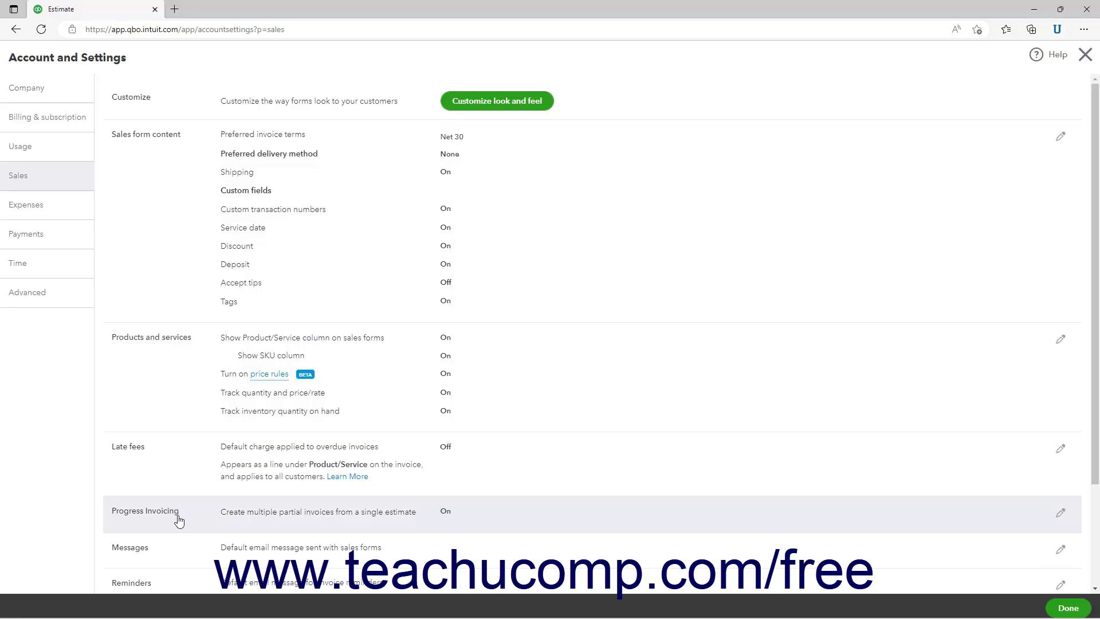
{"action": "left_click", "coordinate": [179, 518]}
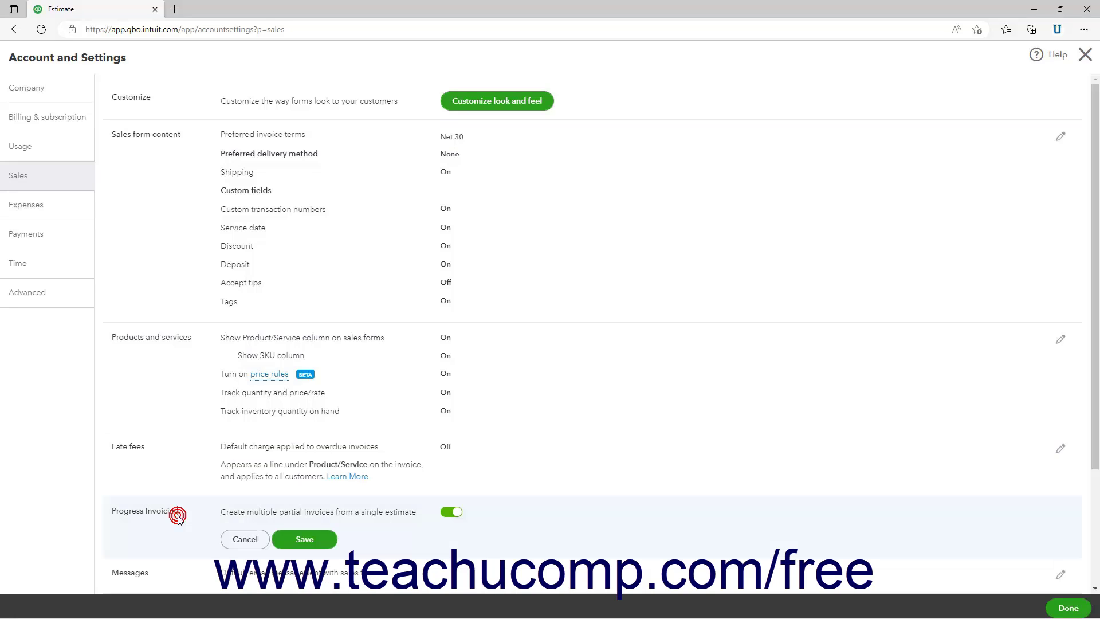
{"action": "left_click", "coordinate": [300, 536]}
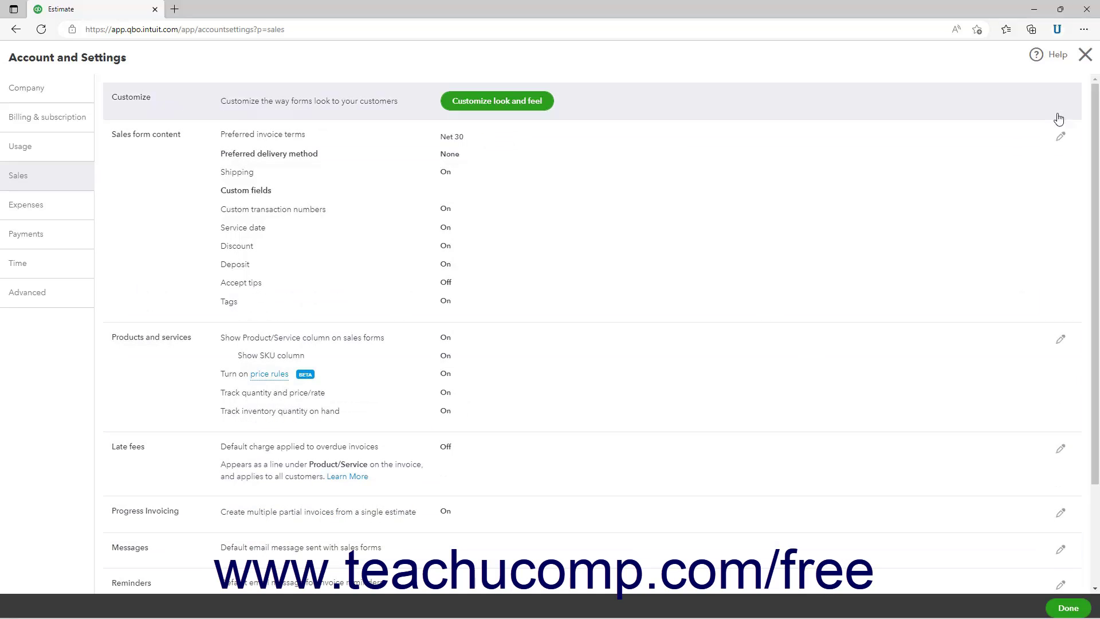
{"action": "left_click", "coordinate": [1085, 55]}
Step: Switch the standard invoice style's template to Airy new and finish editing it
{"action": "left_click", "coordinate": [1045, 55]}
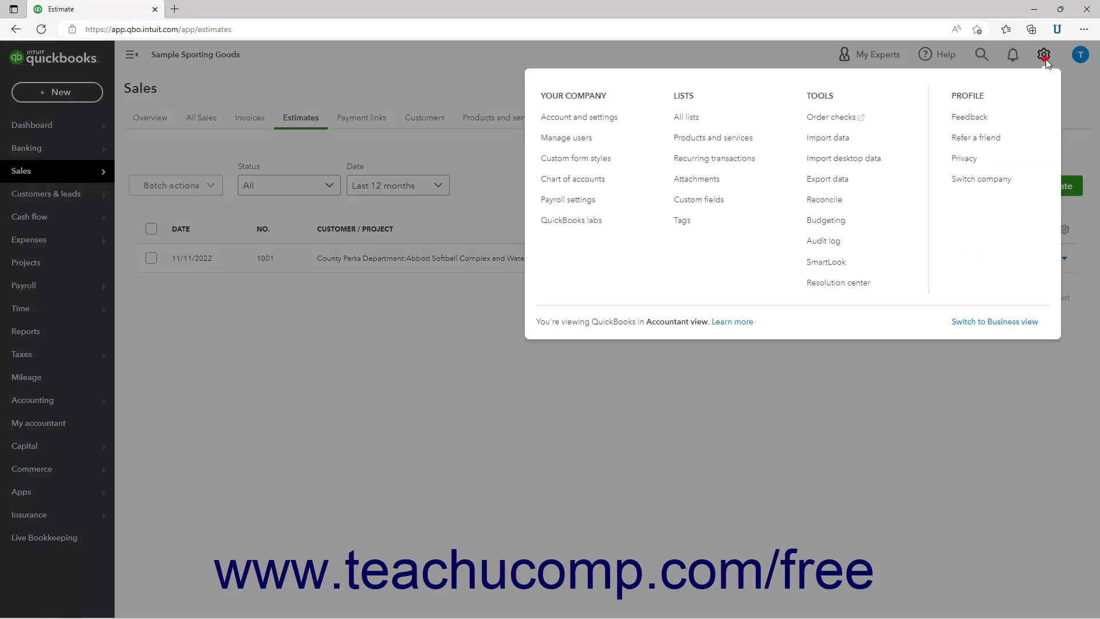
{"action": "left_click", "coordinate": [600, 168]}
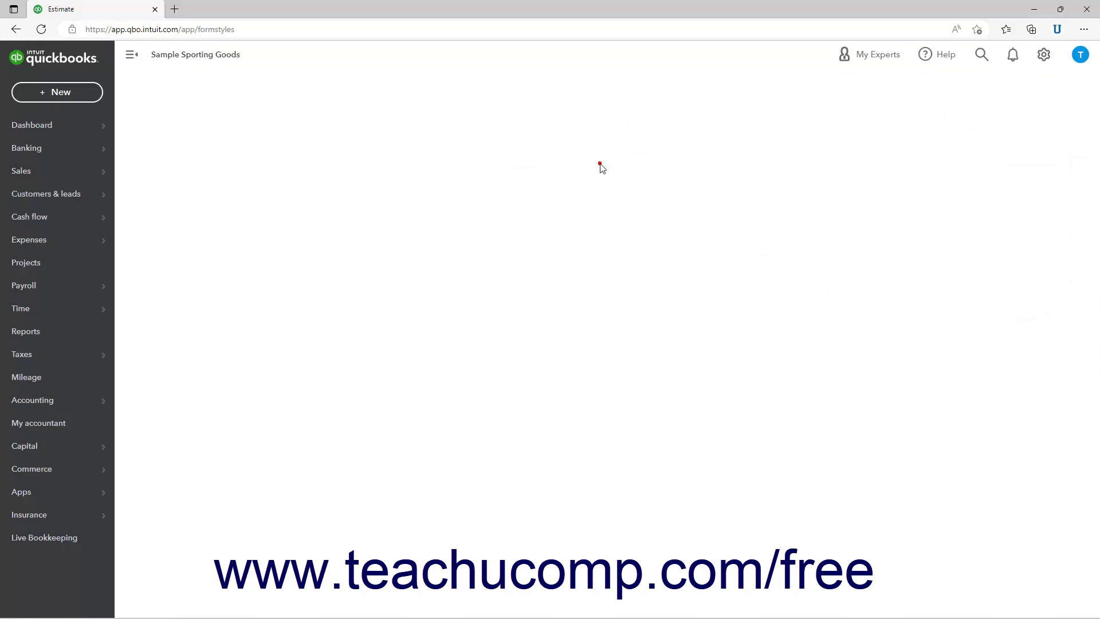
{"action": "left_click", "coordinate": [321, 169]}
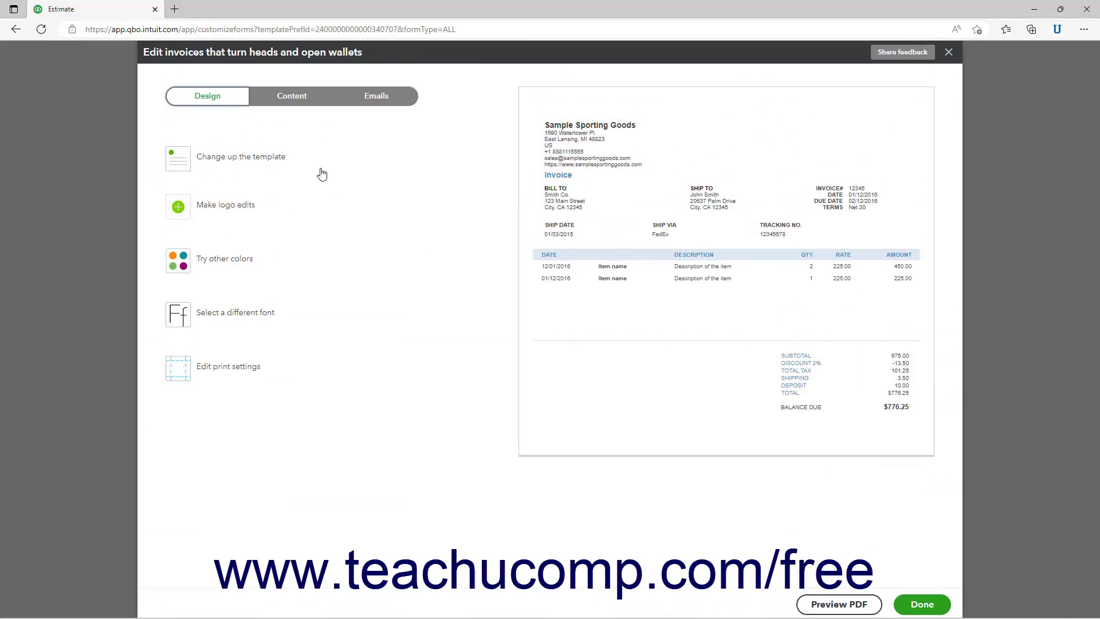
{"action": "left_click", "coordinate": [215, 160]}
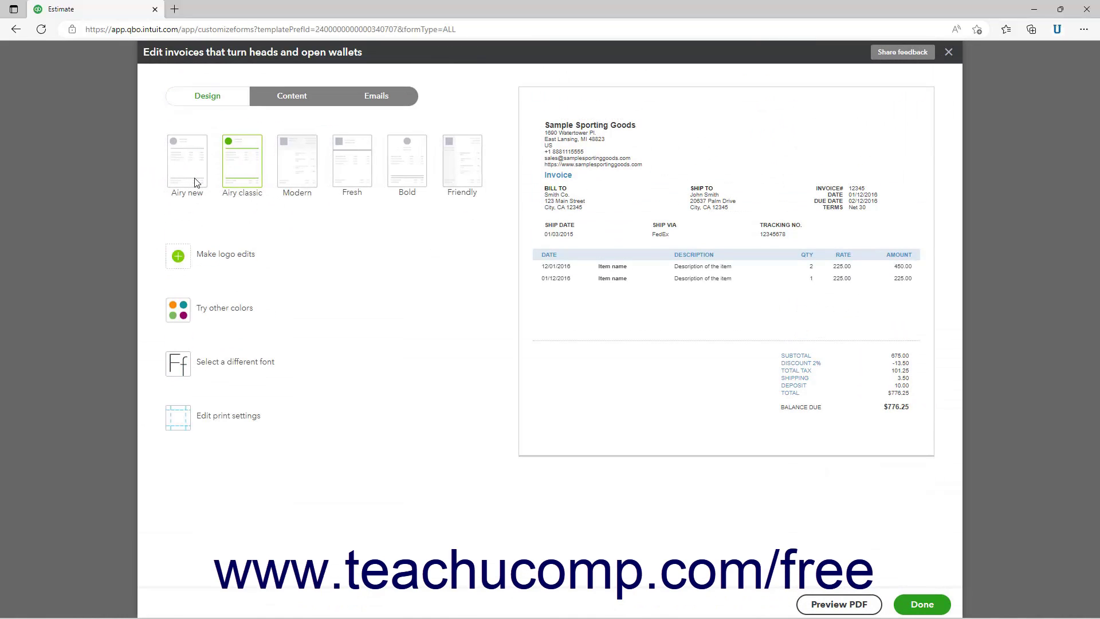
{"action": "left_click", "coordinate": [194, 182]}
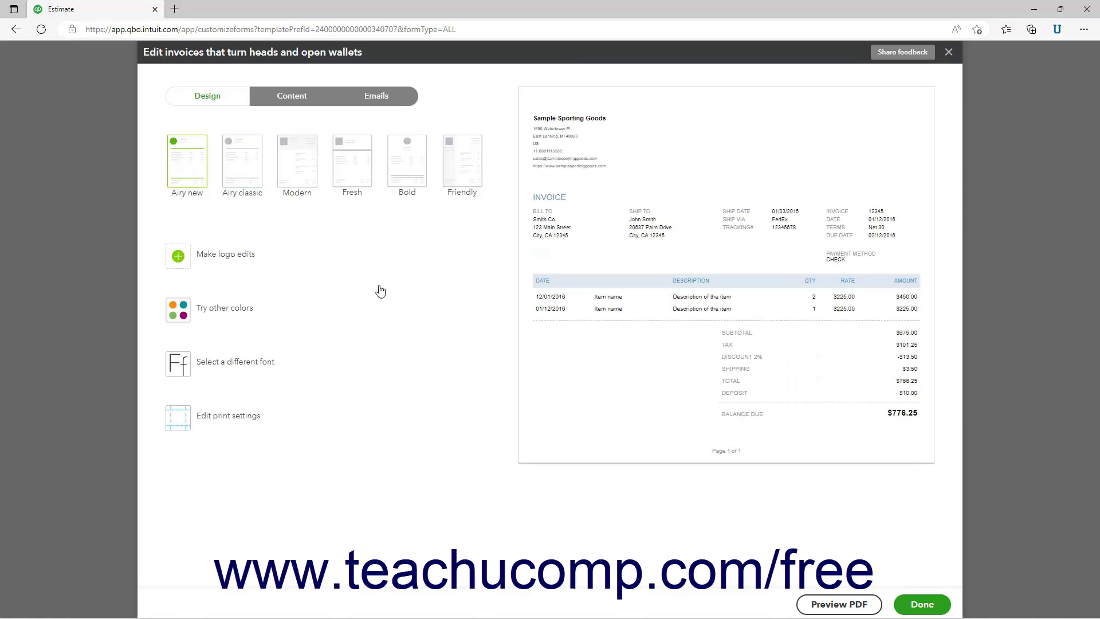
{"action": "left_click", "coordinate": [918, 603]}
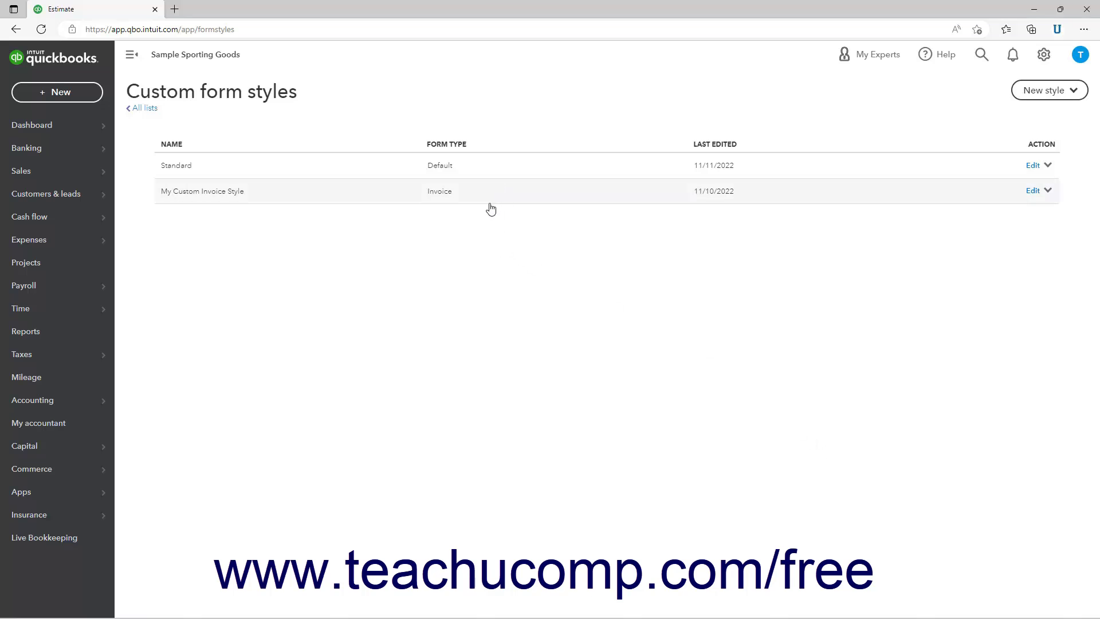
Step: Open estimate 1001 from the Estimates list for editing, then close it unsaved
{"action": "mouse_move", "coordinate": [81, 172]}
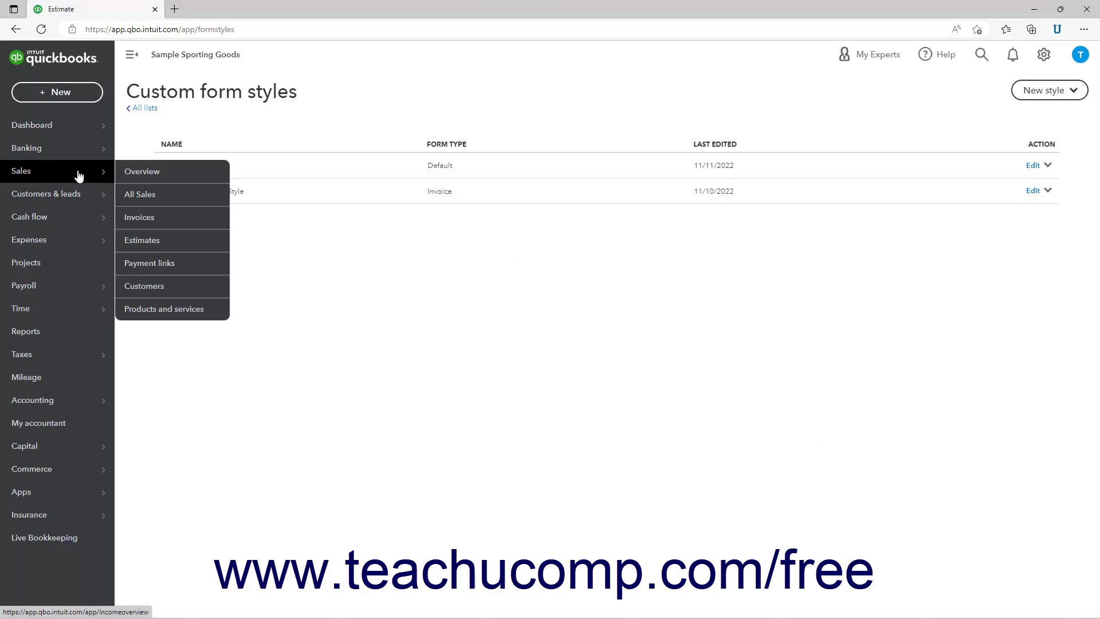
{"action": "left_click", "coordinate": [142, 240]}
{"action": "left_click", "coordinate": [361, 265]}
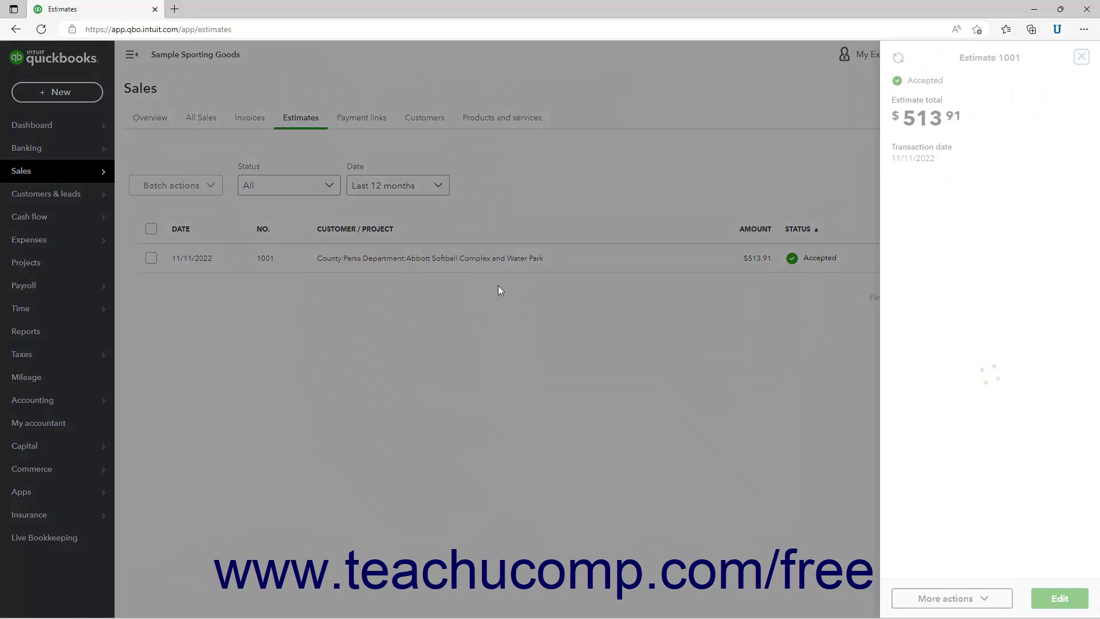
{"action": "left_click", "coordinate": [1028, 597]}
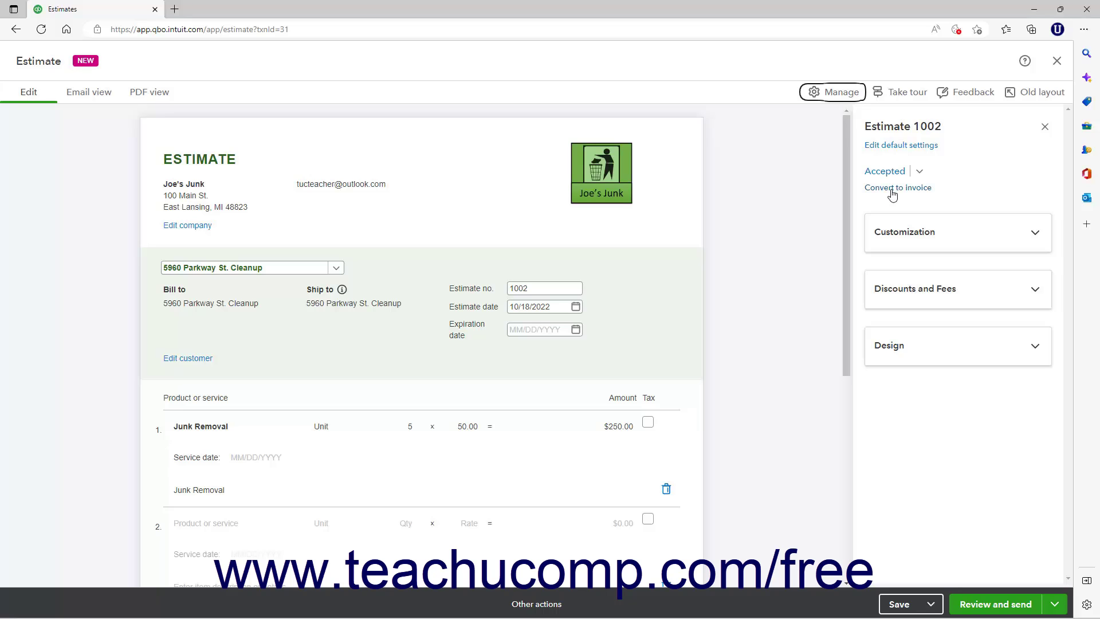
{"action": "left_click", "coordinate": [1057, 61]}
{"action": "left_click", "coordinate": [564, 375]}
Step: Open invoice 1009, confirm it is linked to estimate 1001, and close the form
{"action": "left_click", "coordinate": [244, 118]}
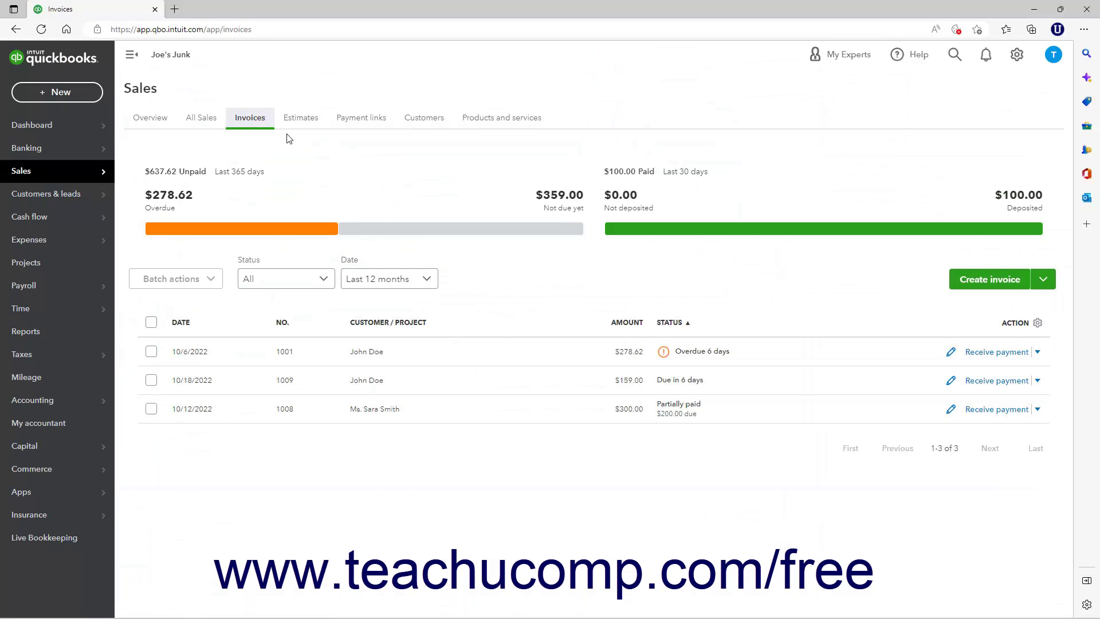
{"action": "left_click", "coordinate": [417, 386]}
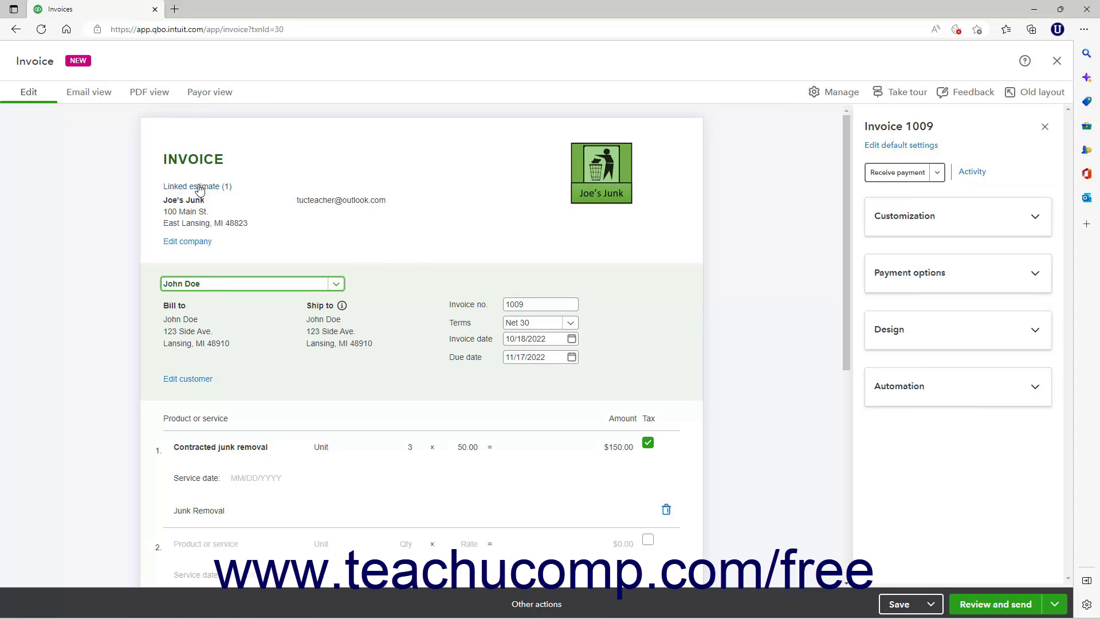
{"action": "left_click", "coordinate": [199, 188]}
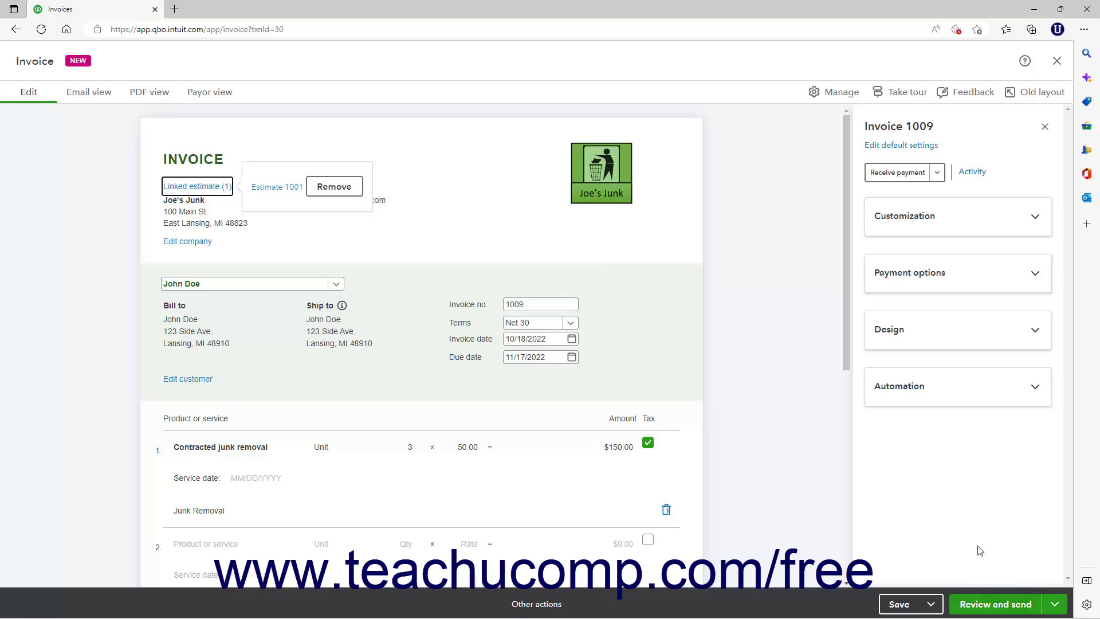
{"action": "left_click", "coordinate": [1057, 61]}
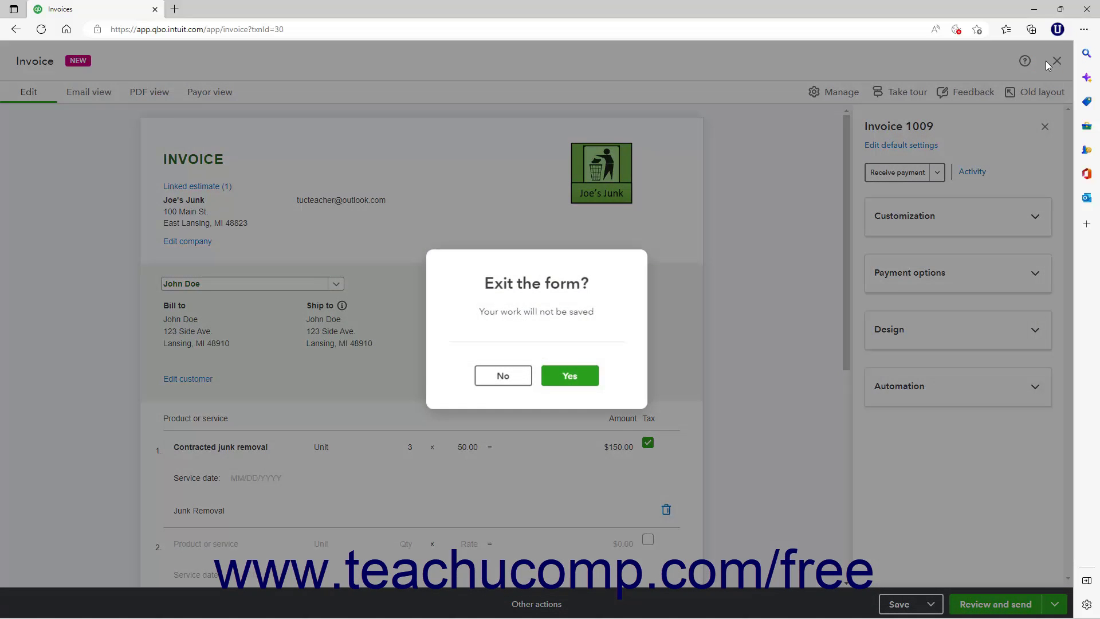
Step: Exit invoice 1009 unsaved and start creating an invoice from estimate 1001
{"action": "left_click", "coordinate": [570, 376]}
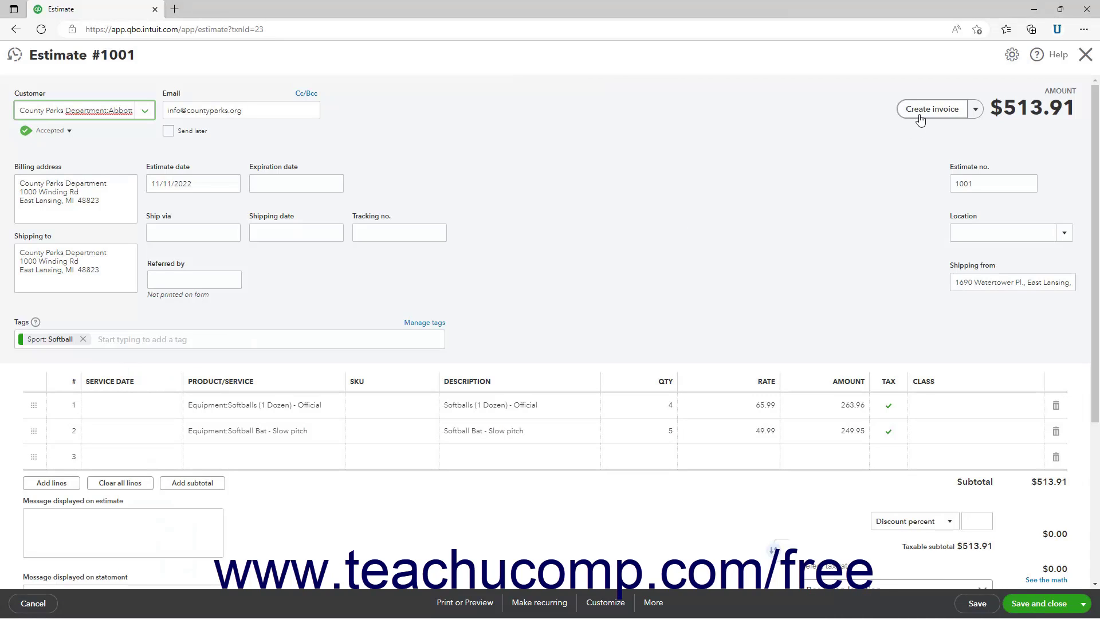
{"action": "left_click", "coordinate": [920, 118]}
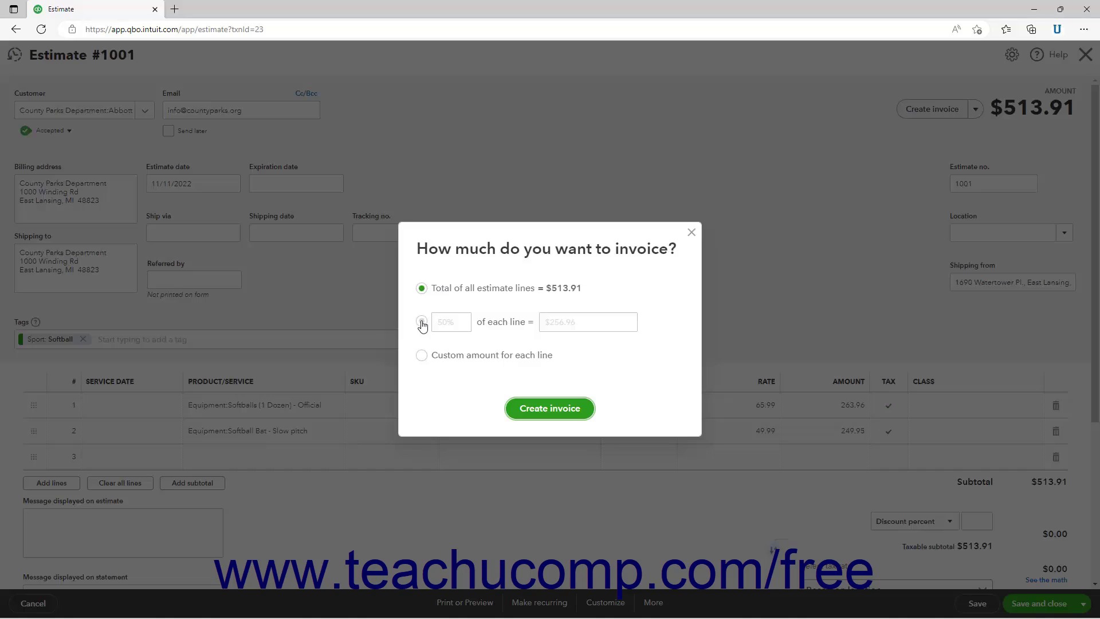
Step: Create invoice 1009 from estimate 1001 with a custom amount billed for each line
{"action": "left_click", "coordinate": [422, 290]}
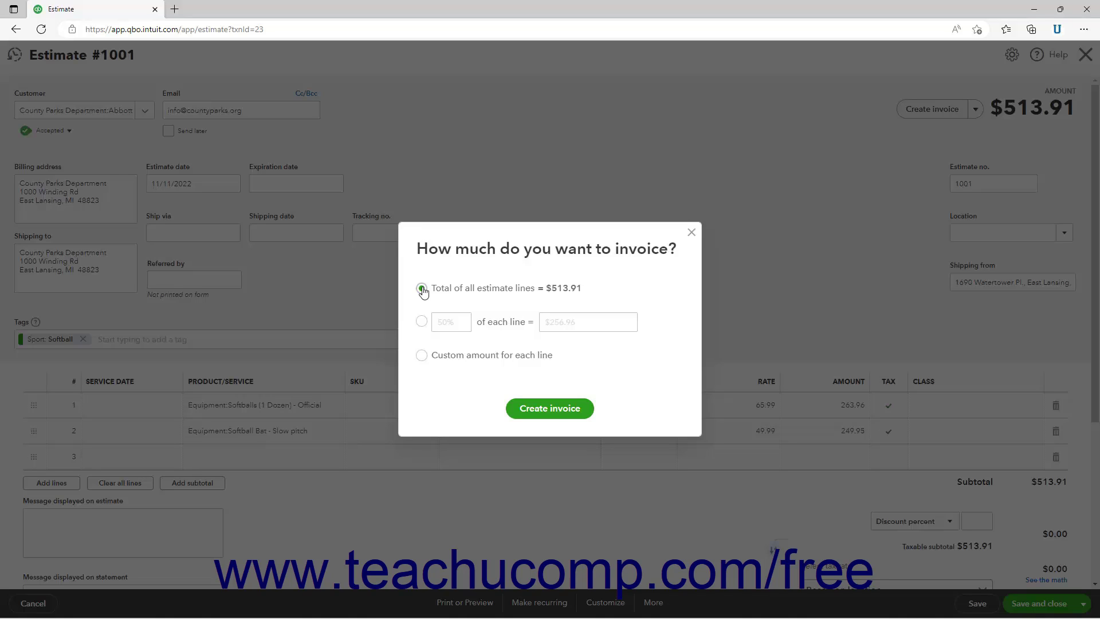
{"action": "left_click", "coordinate": [421, 321]}
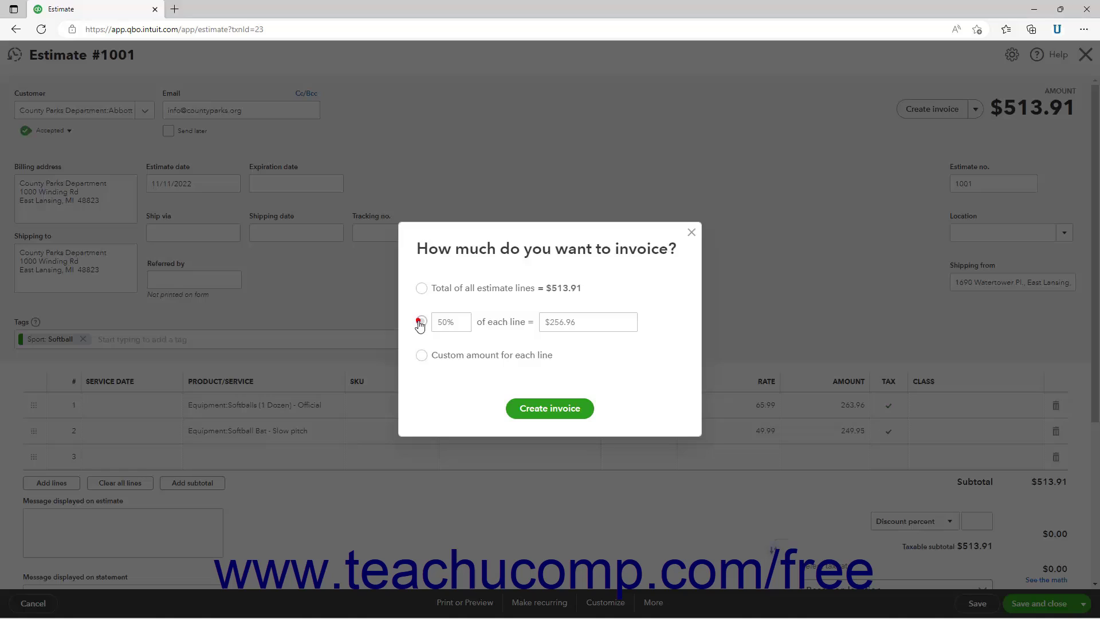
{"action": "left_click", "coordinate": [459, 322]}
{"action": "left_click", "coordinate": [571, 321]}
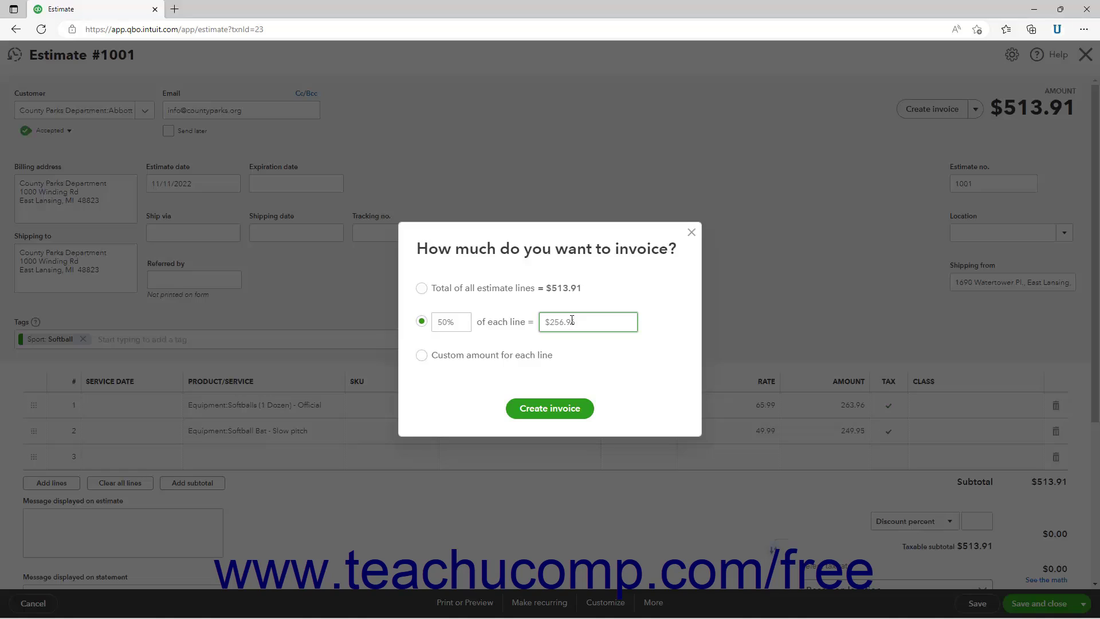
{"action": "left_click", "coordinate": [427, 358]}
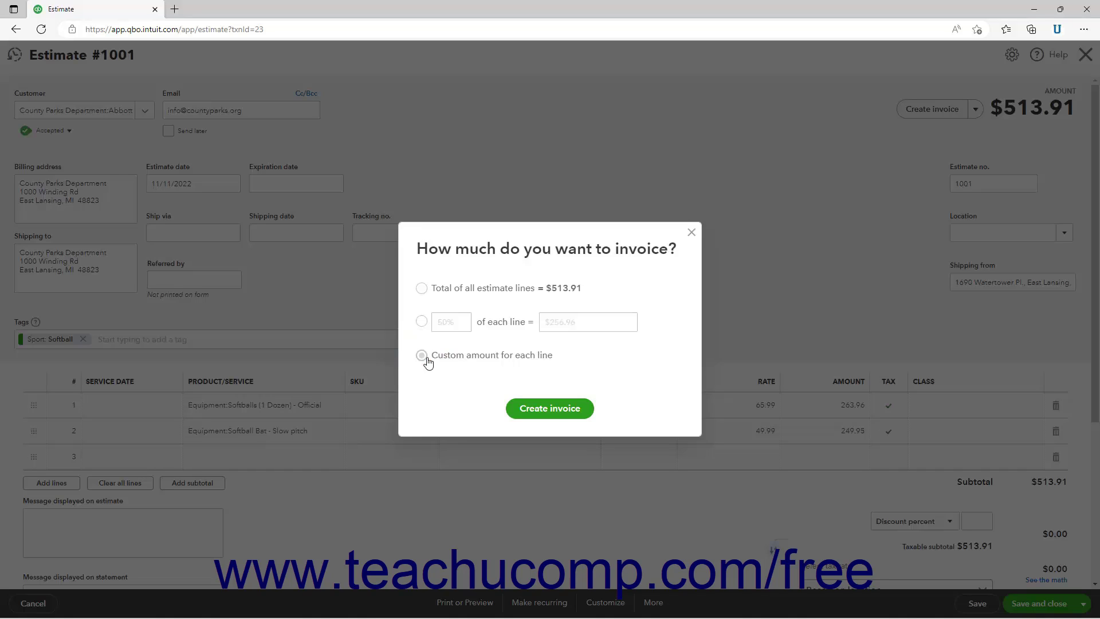
{"action": "left_click", "coordinate": [535, 409]}
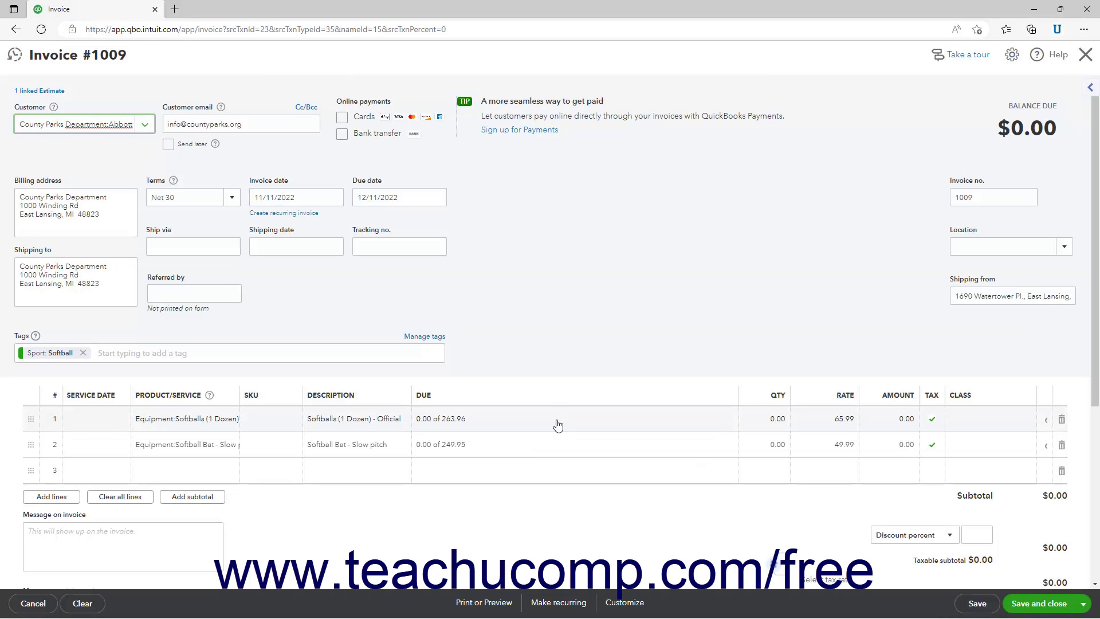
Step: Bill the Softballs line by percent at 100%
{"action": "left_click", "coordinate": [557, 423]}
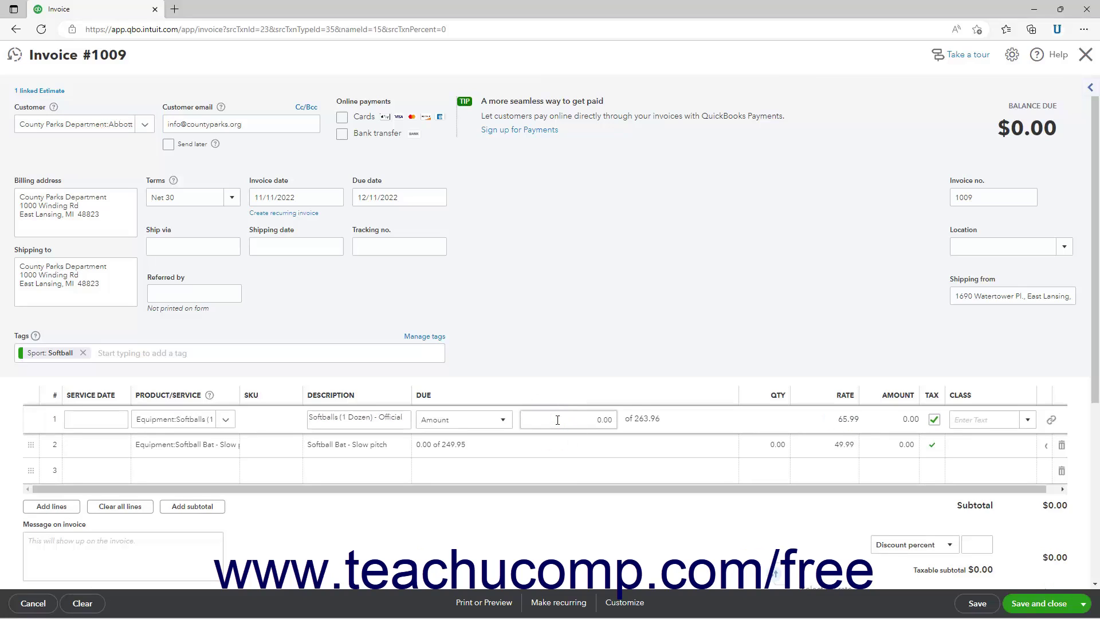
{"action": "left_click", "coordinate": [502, 422]}
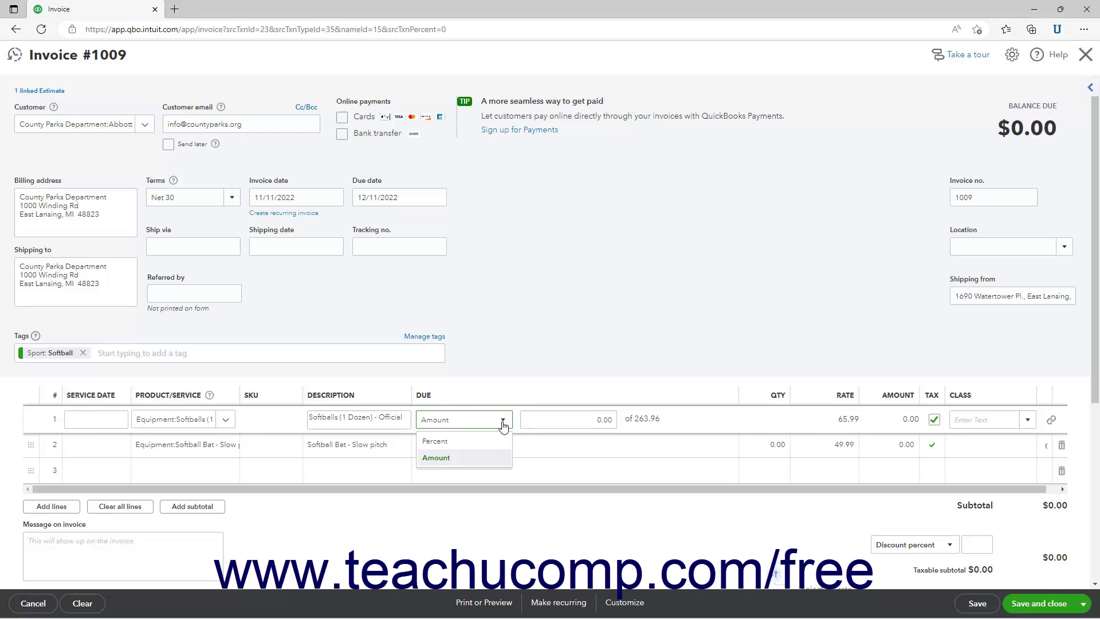
{"action": "left_click", "coordinate": [485, 442]}
{"action": "left_click", "coordinate": [560, 422]}
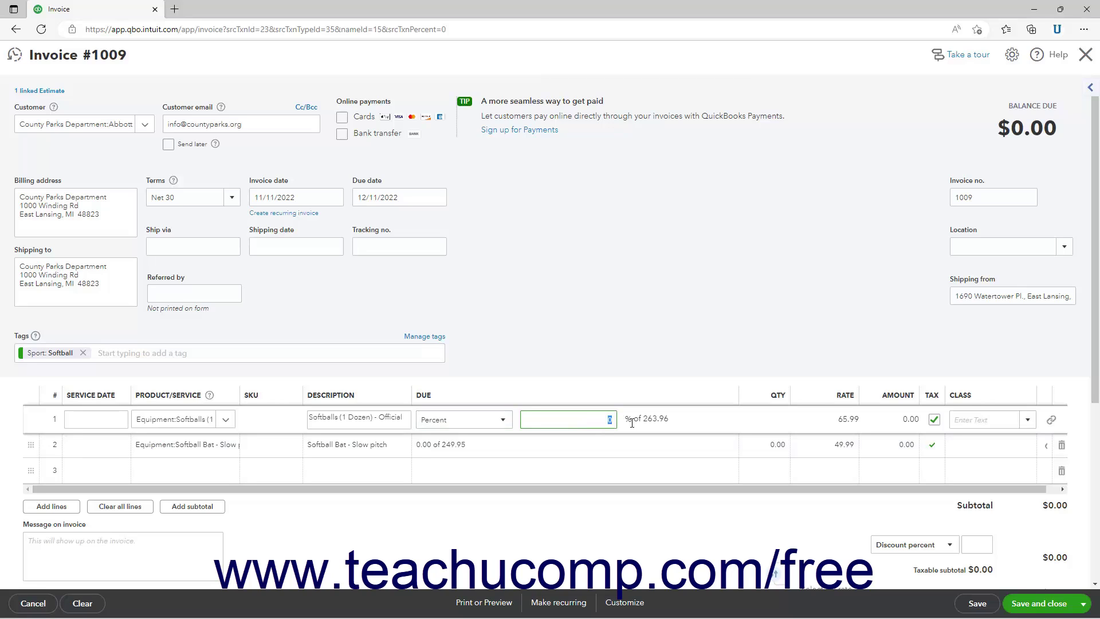
{"action": "type", "text": "100"}
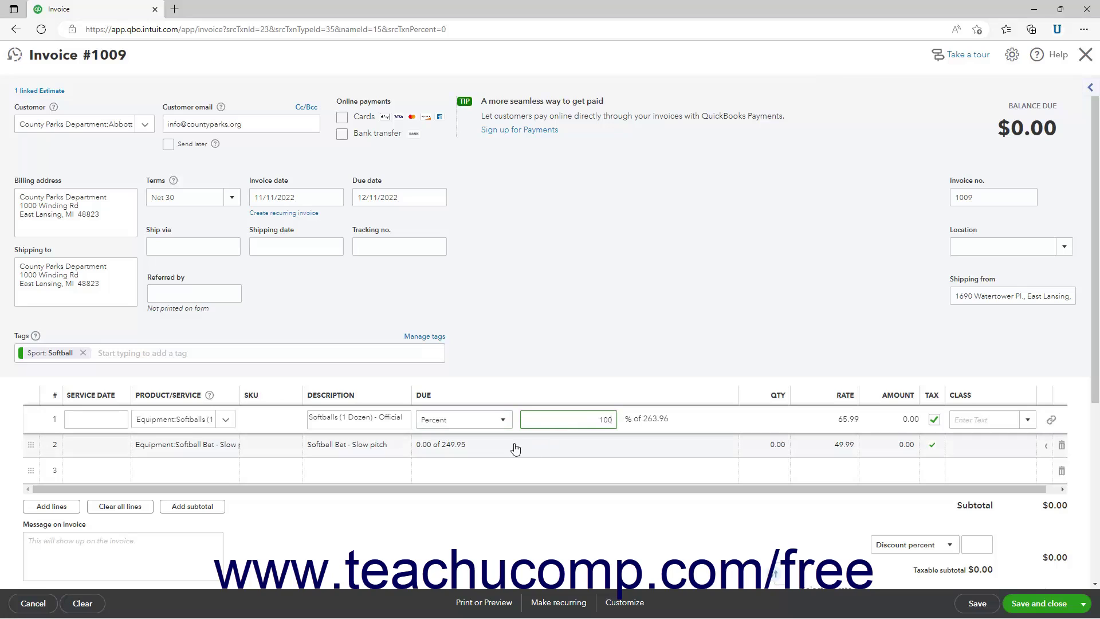
Step: Bill the second line at 100% so the balance due reaches $513.91
{"action": "left_click", "coordinate": [485, 446]}
{"action": "left_click", "coordinate": [496, 448]}
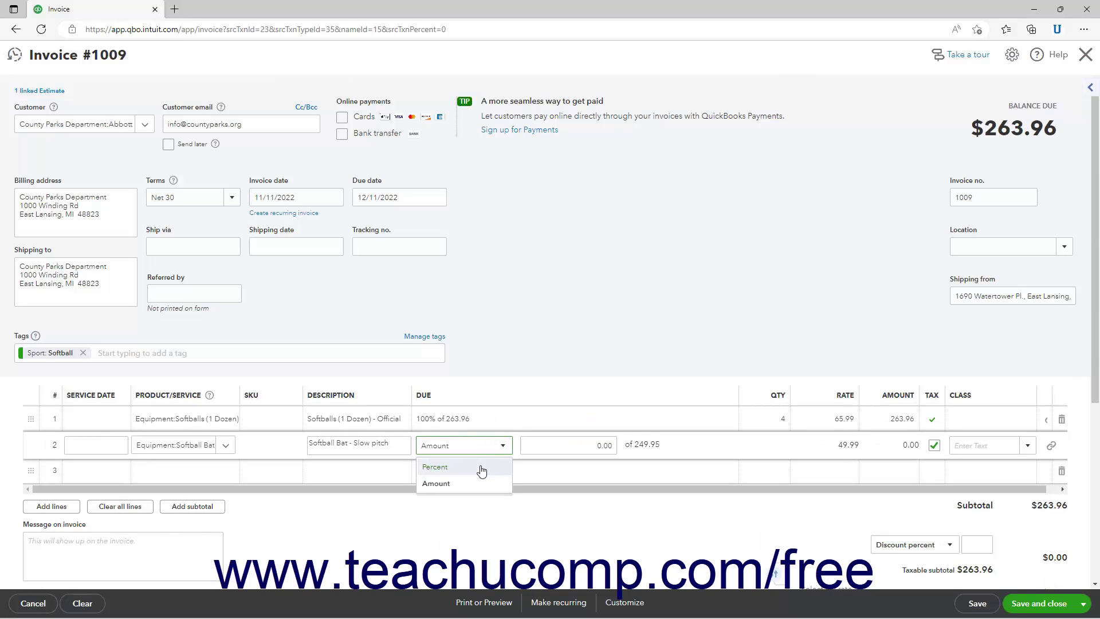
{"action": "left_click", "coordinate": [482, 467]}
{"action": "left_click", "coordinate": [560, 445]}
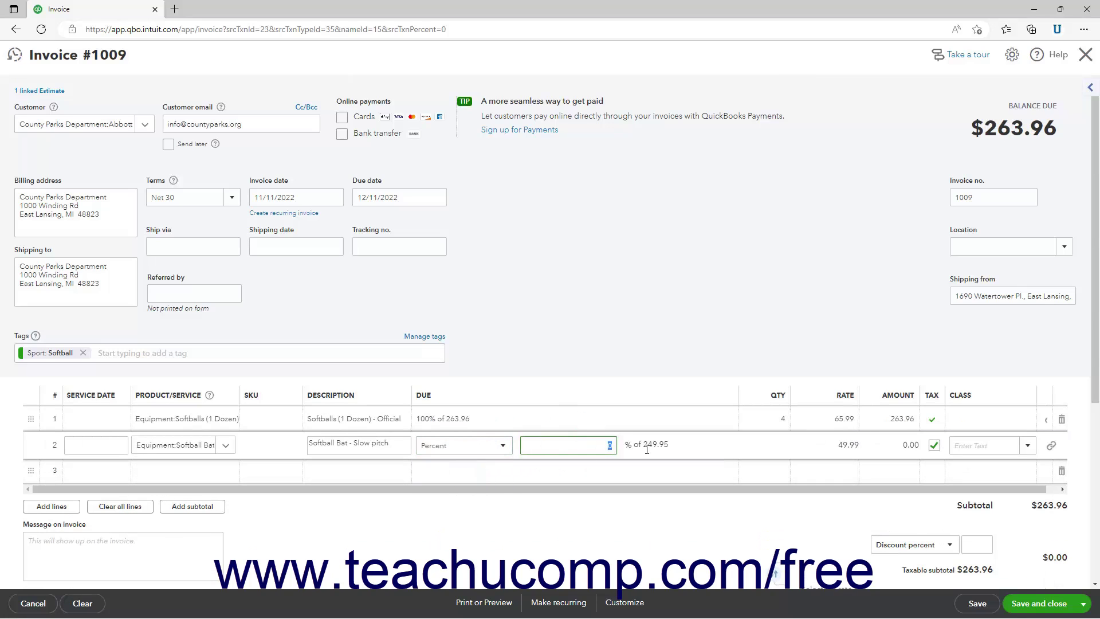
{"action": "type", "text": "100"}
{"action": "left_click", "coordinate": [630, 385]}
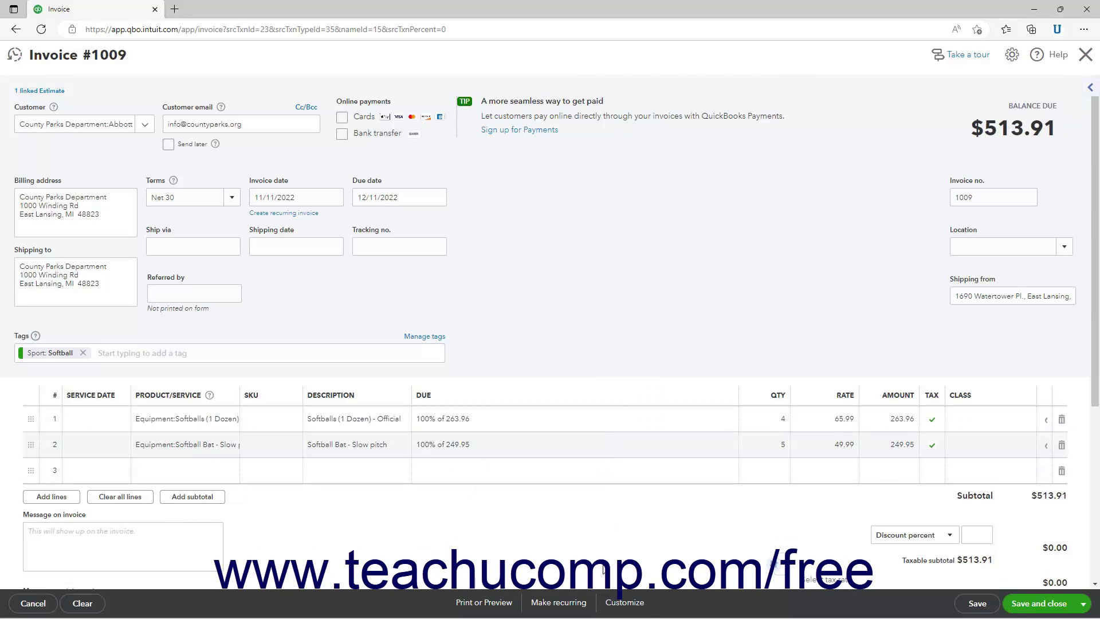
Step: Review the invoice form style options and keep invoice 1009 on the Standard style
{"action": "left_click", "coordinate": [621, 606]}
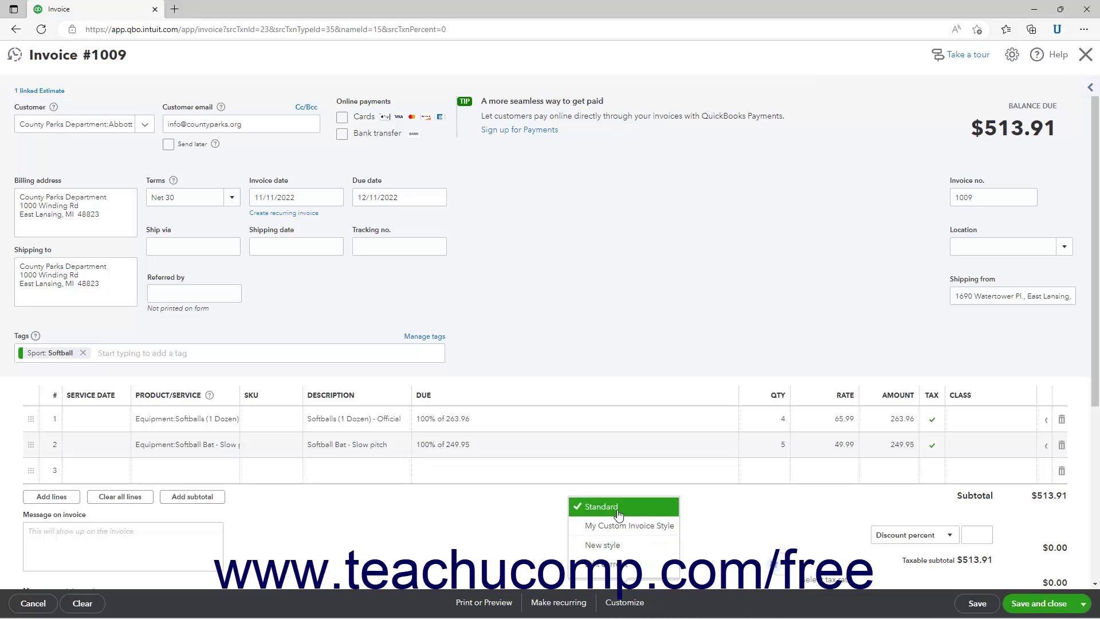
{"action": "left_click", "coordinate": [676, 601]}
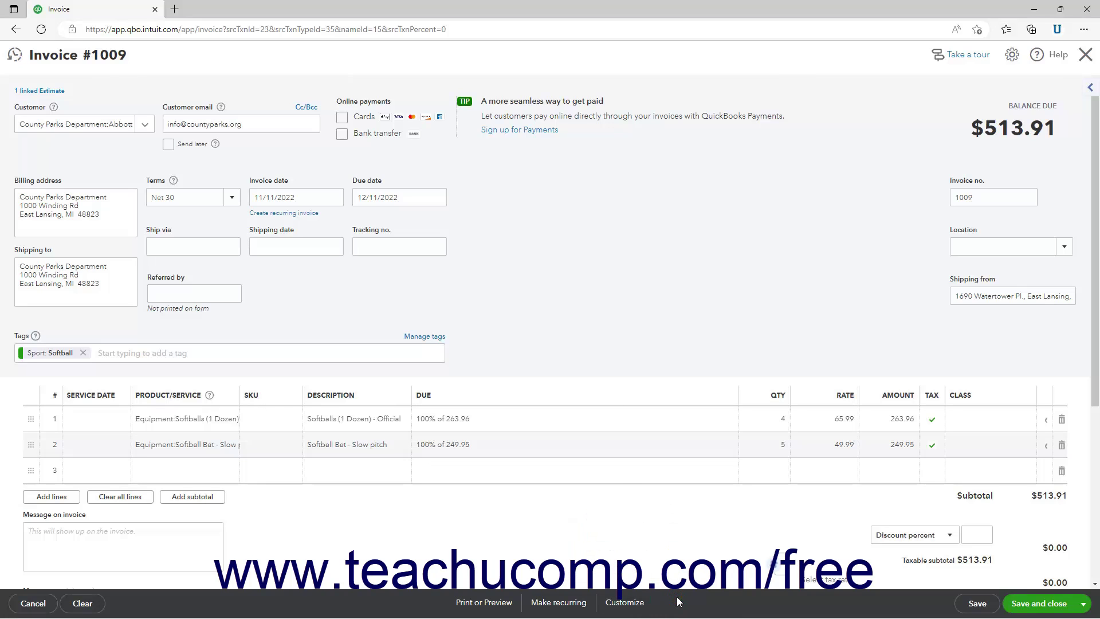